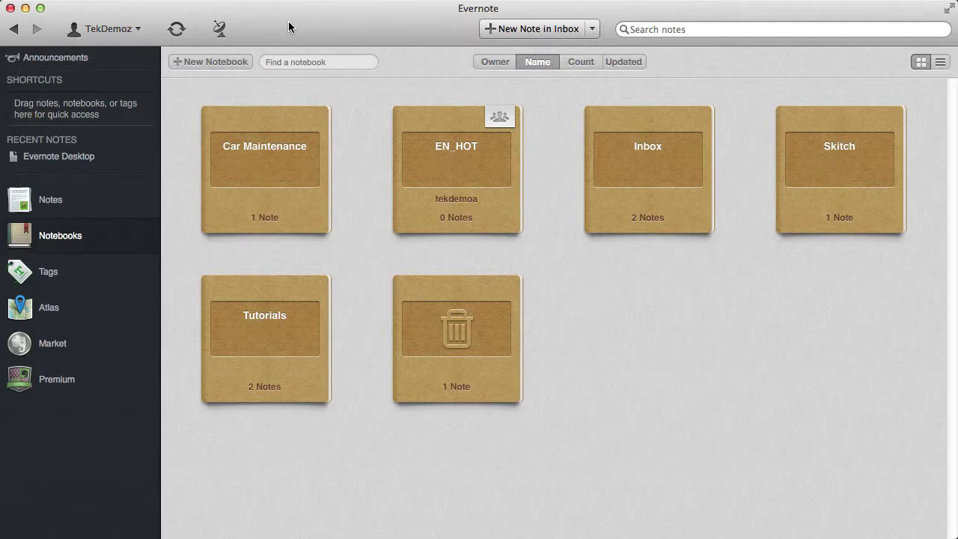
- Sync the Evernote account so the new, empty Handouts notebook appears in the Notebooks list
click(166, 26)
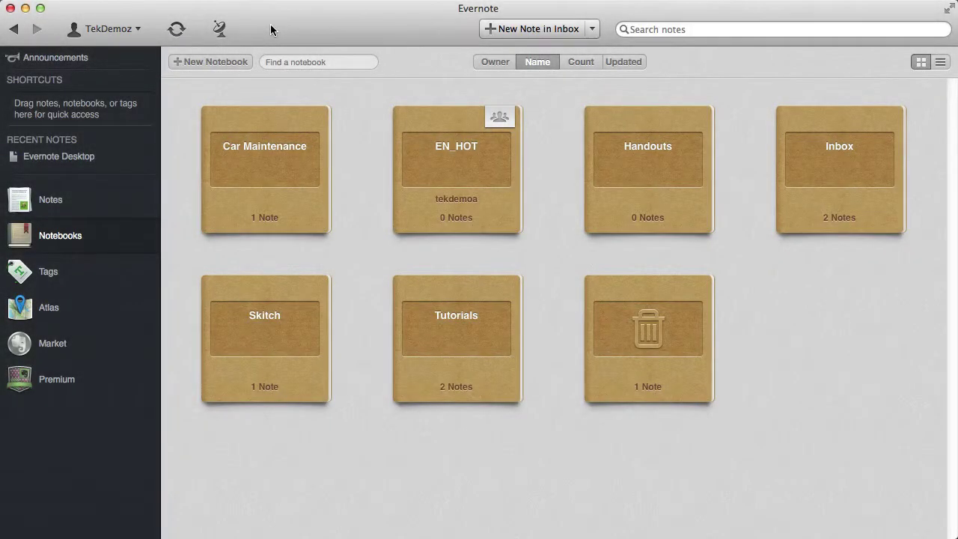
mouse_move(650, 153)
- In the Handouts notebook, add a new note titled 'Office 2010 Handouts', ready for body text
double_click(632, 165)
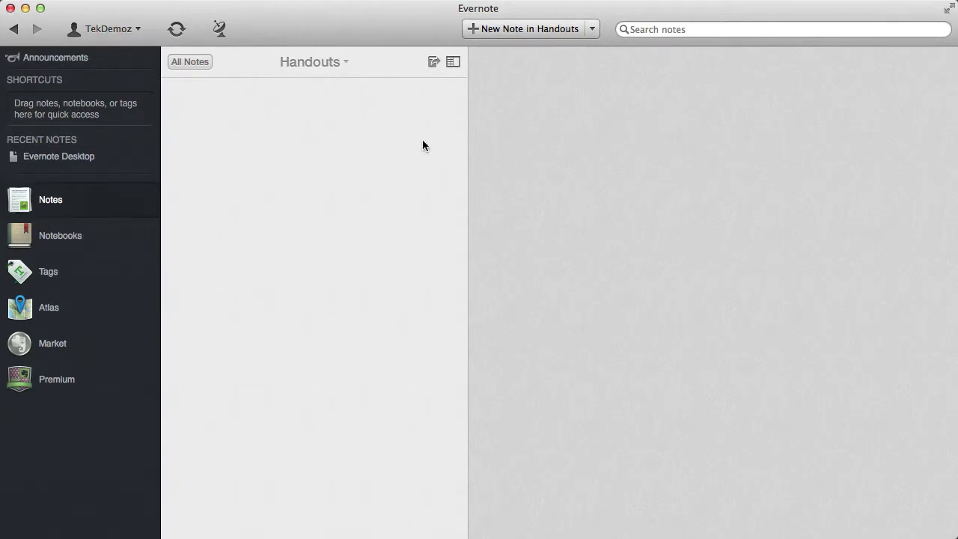
click(527, 28)
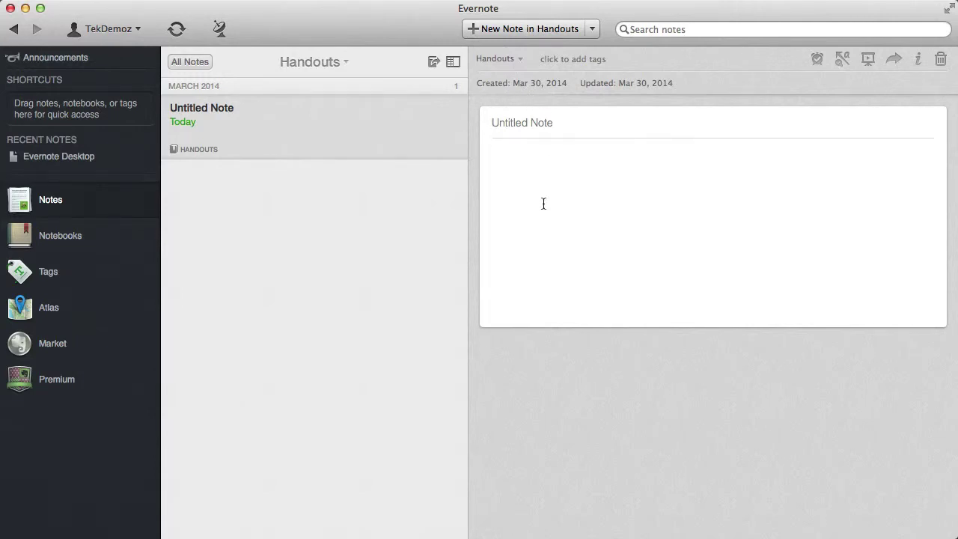
text(Office )
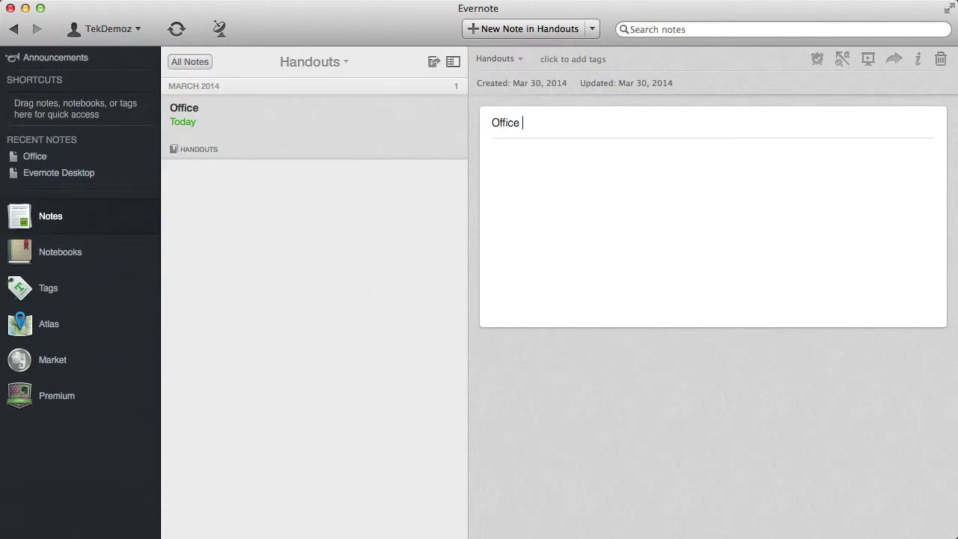
text(2010 Handoutjs)
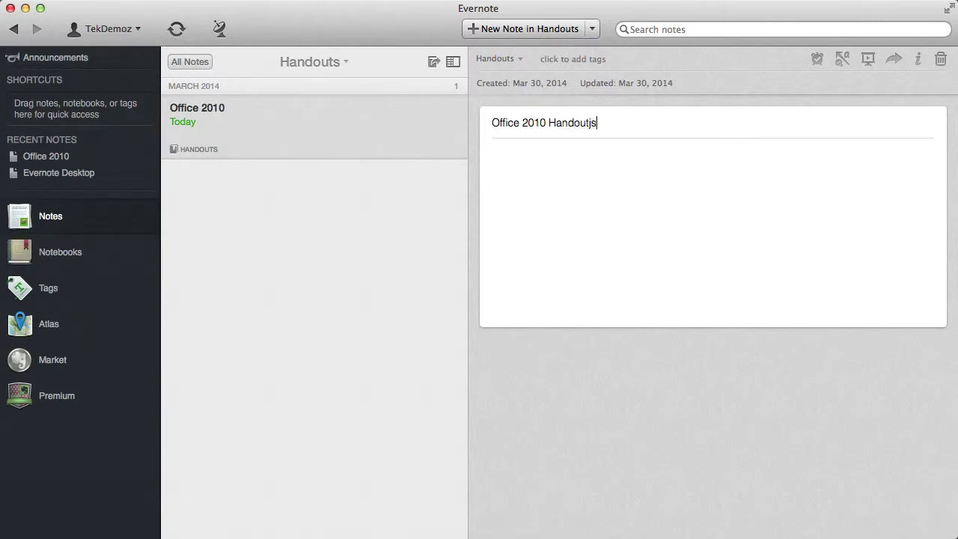
key(BackSpace)
key(BackSpace)
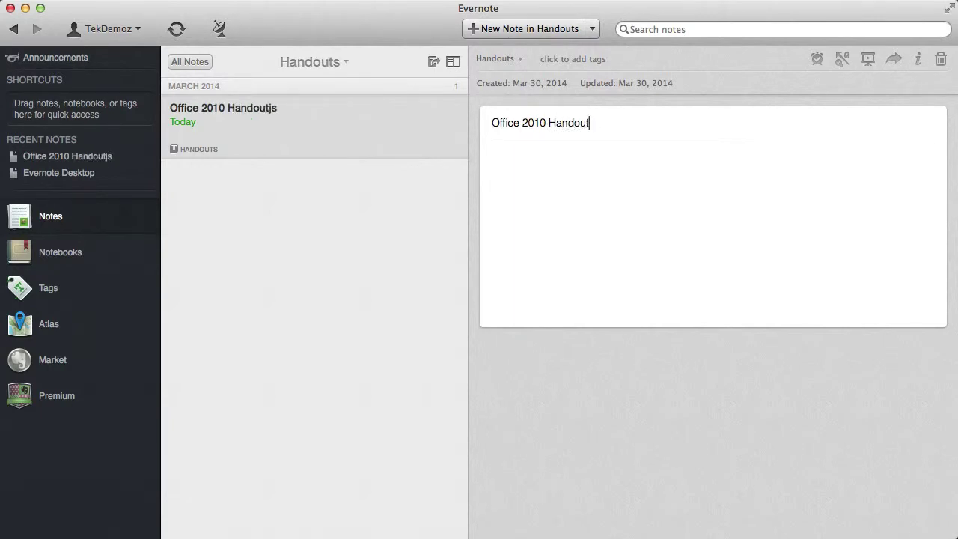
text(s)
click(551, 177)
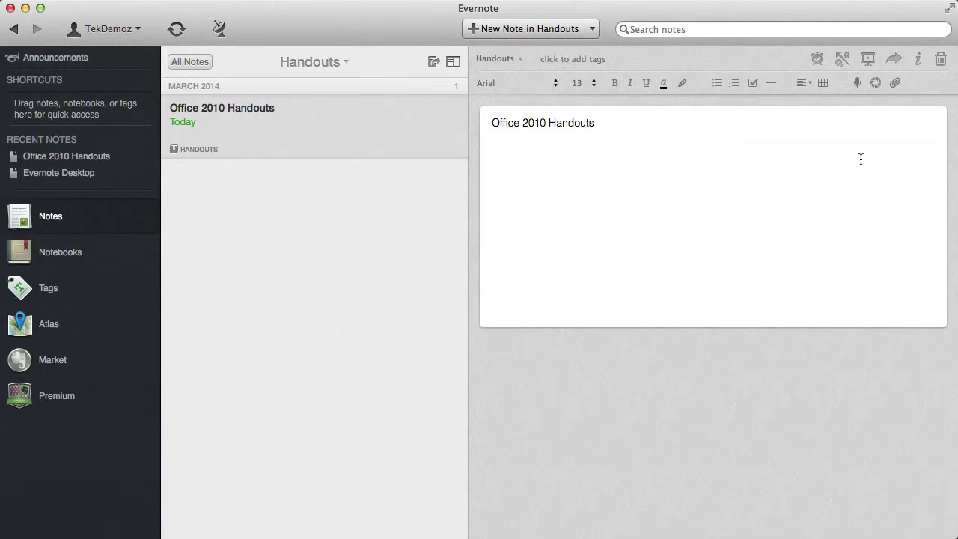
- Attach Change_Save_Location_Word_2010.pdf from the Desktop to the note
click(894, 83)
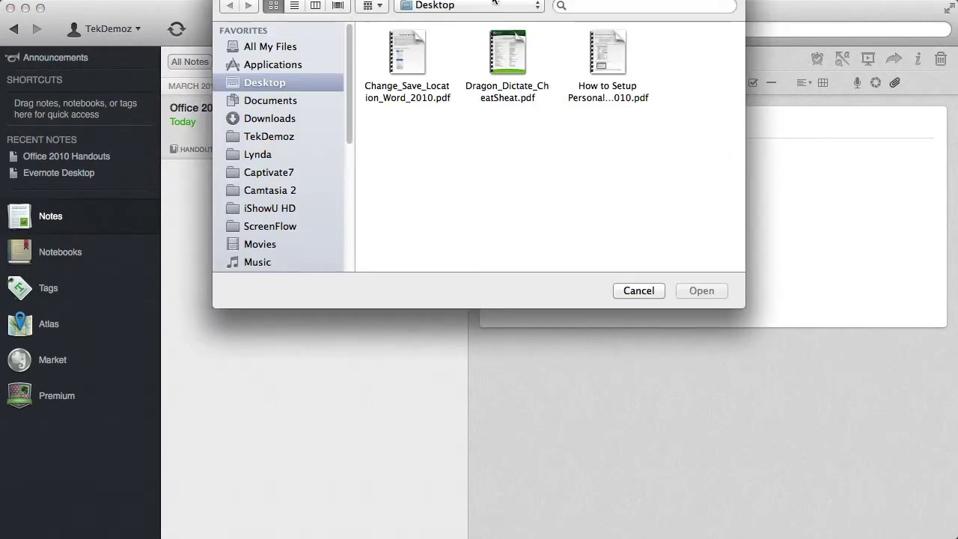
drag(550, 1, 561, 127)
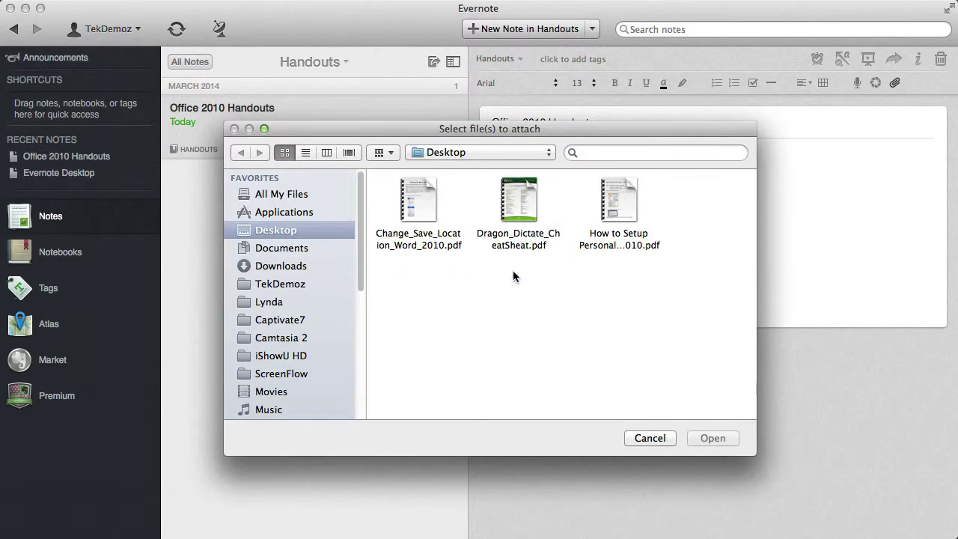
click(415, 186)
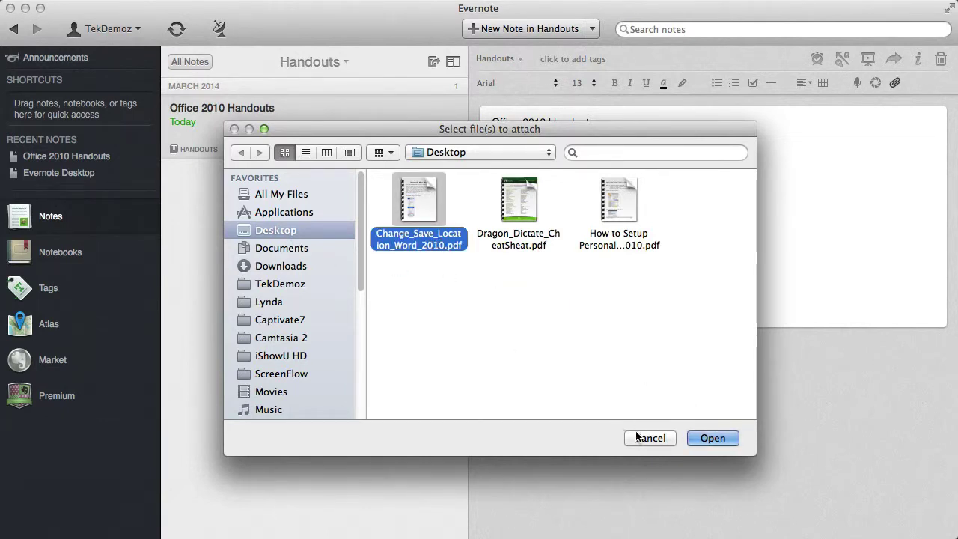
click(706, 437)
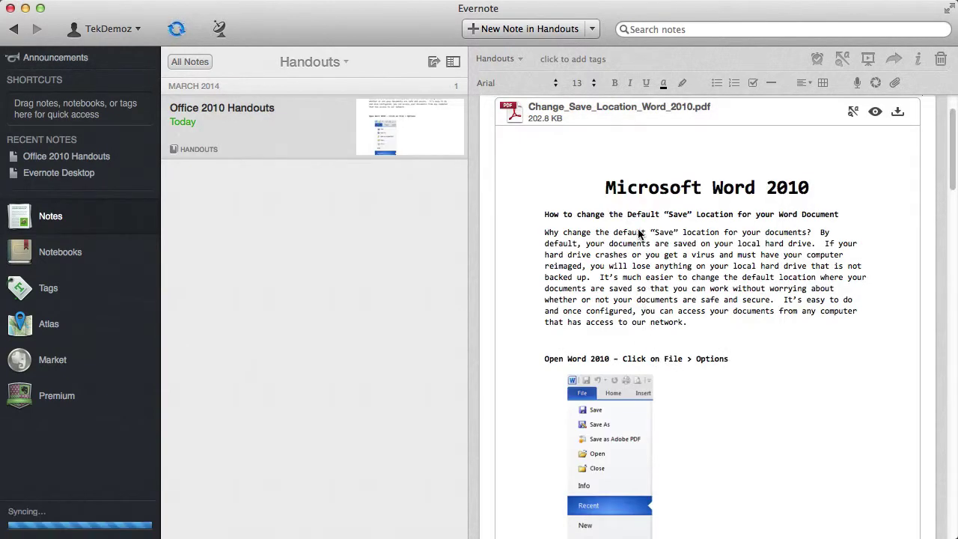
- Attach the Outlook 2010 personal folders PDF as a second handout
click(894, 83)
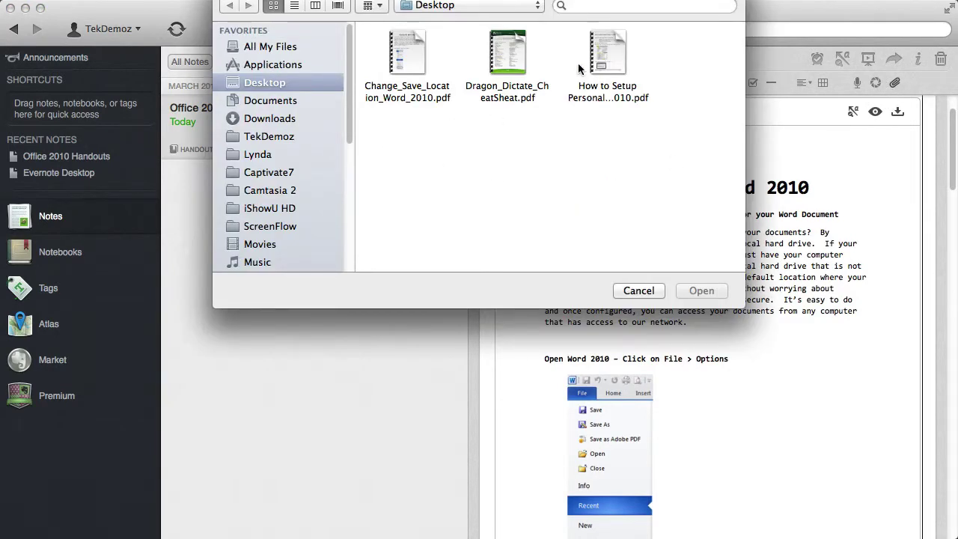
click(618, 48)
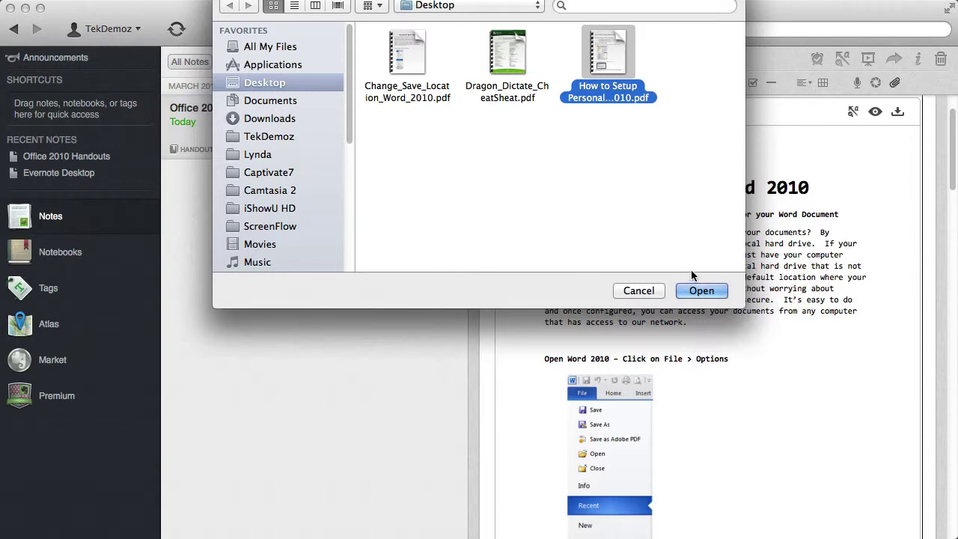
click(704, 288)
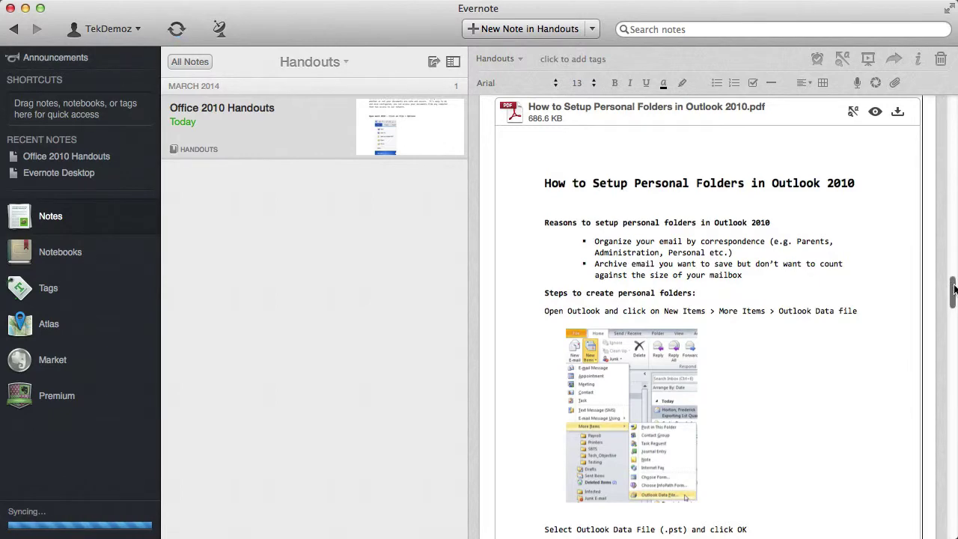
scroll(953, 290, down, 1)
mouse_move(953, 290)
mouse_down()
mouse_move(952, 182)
mouse_move(941, 169)
mouse_move(950, 103)
mouse_move(953, 292)
mouse_move(951, 150)
mouse_move(929, 113)
mouse_up()
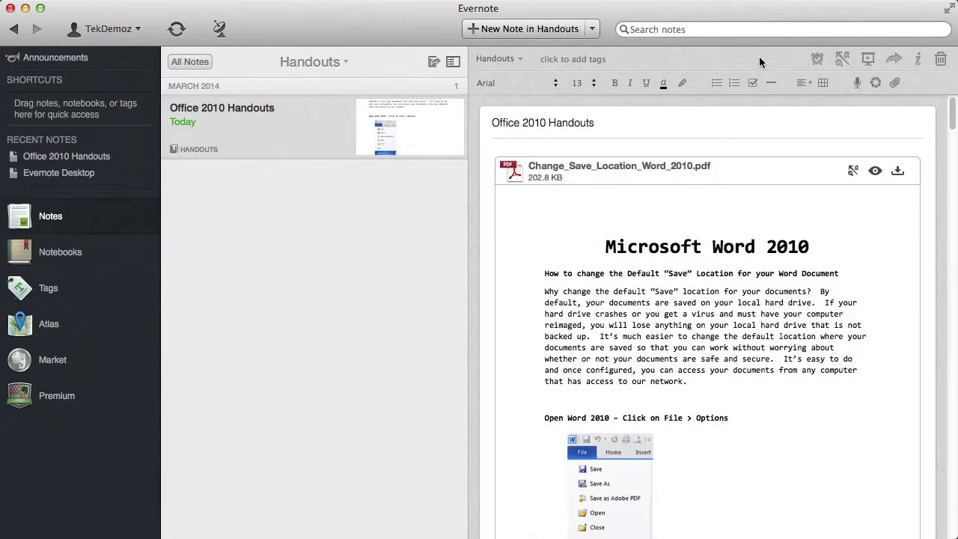
- Choose to share the Handouts notebook from the note's Share menu and confirm it
click(893, 58)
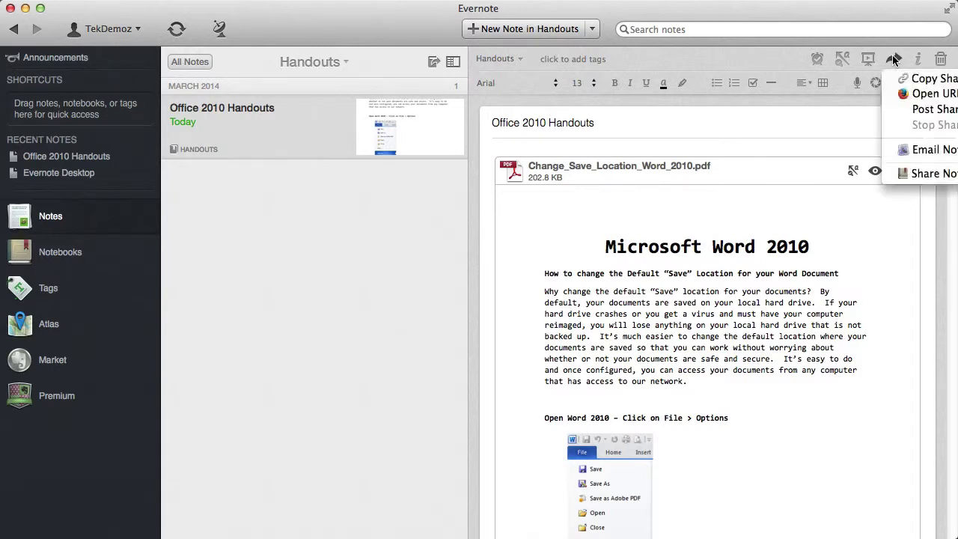
click(928, 173)
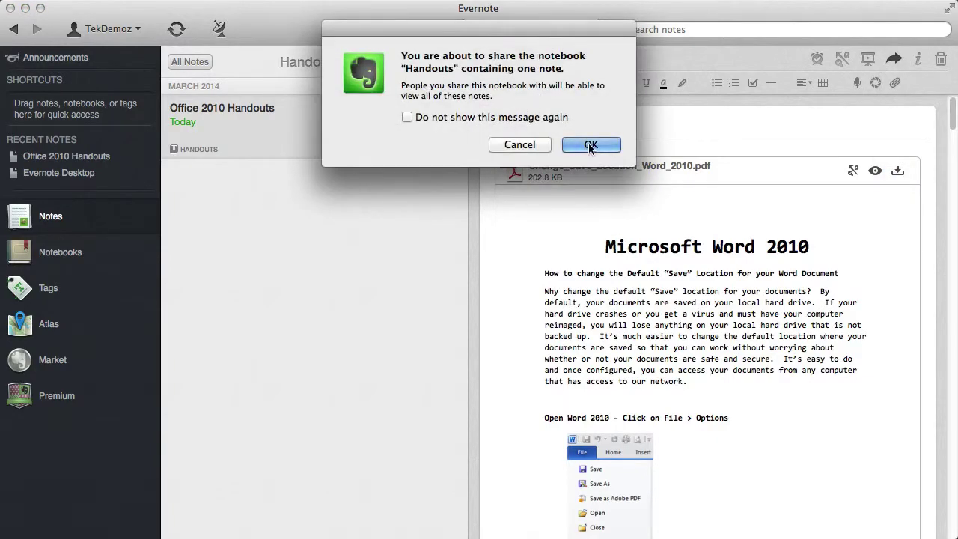
click(590, 146)
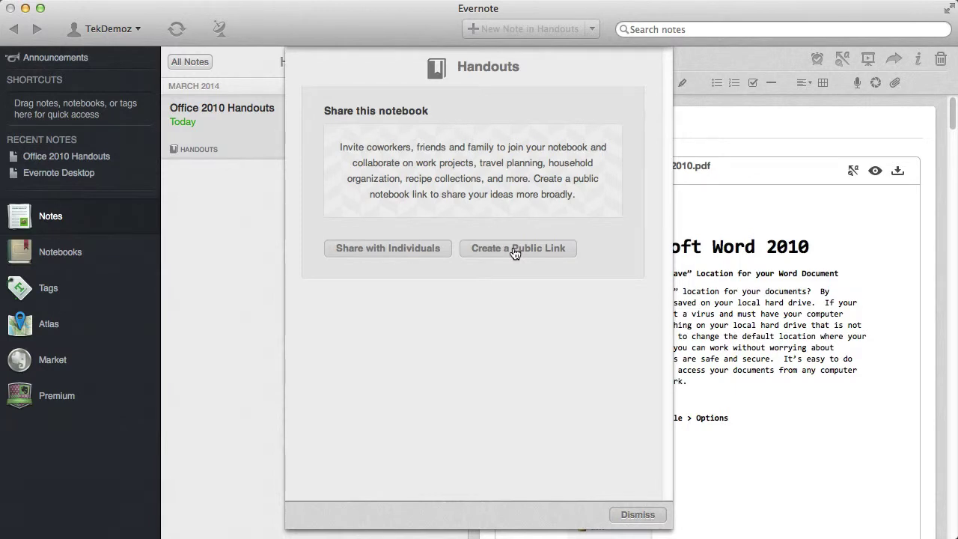
- Invite one person by e-mail with Modify notes permission, keeping login required for preview
click(389, 249)
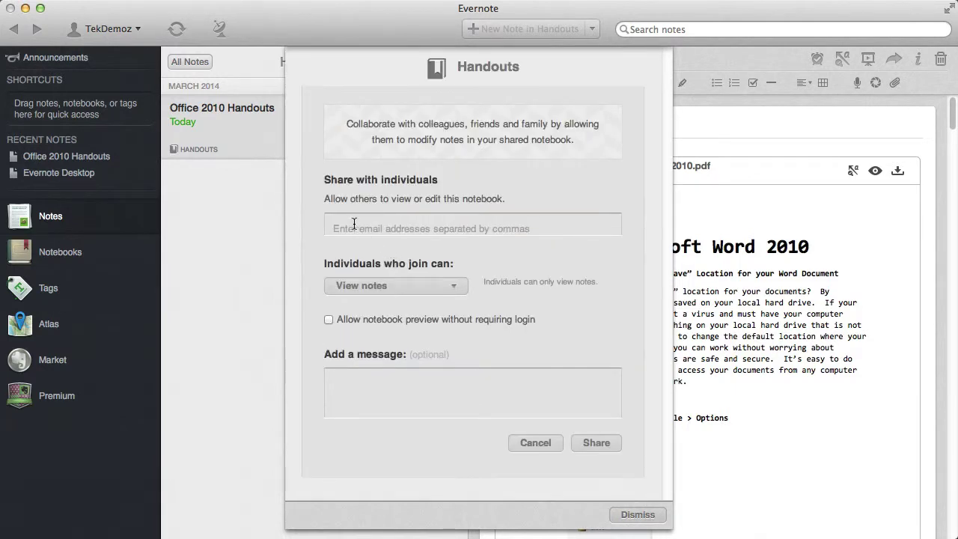
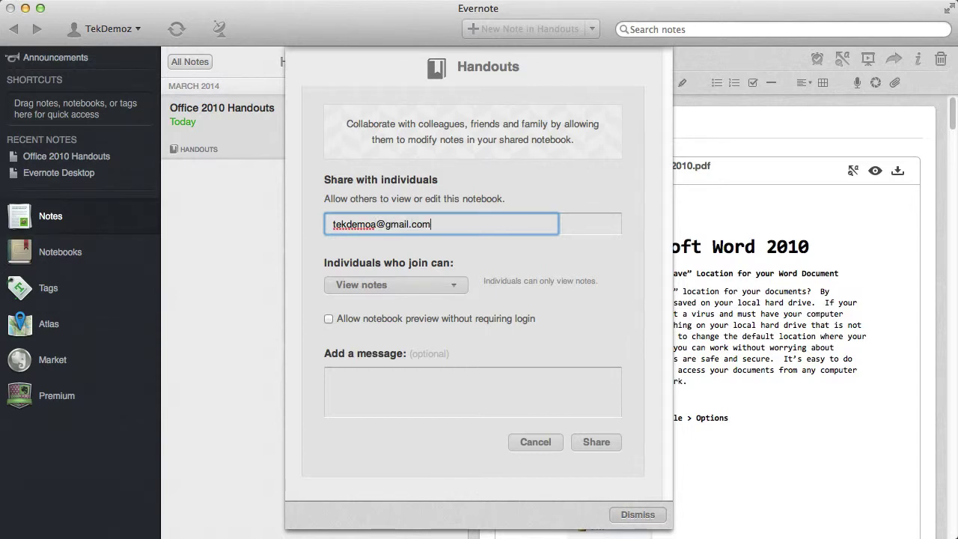
click(429, 288)
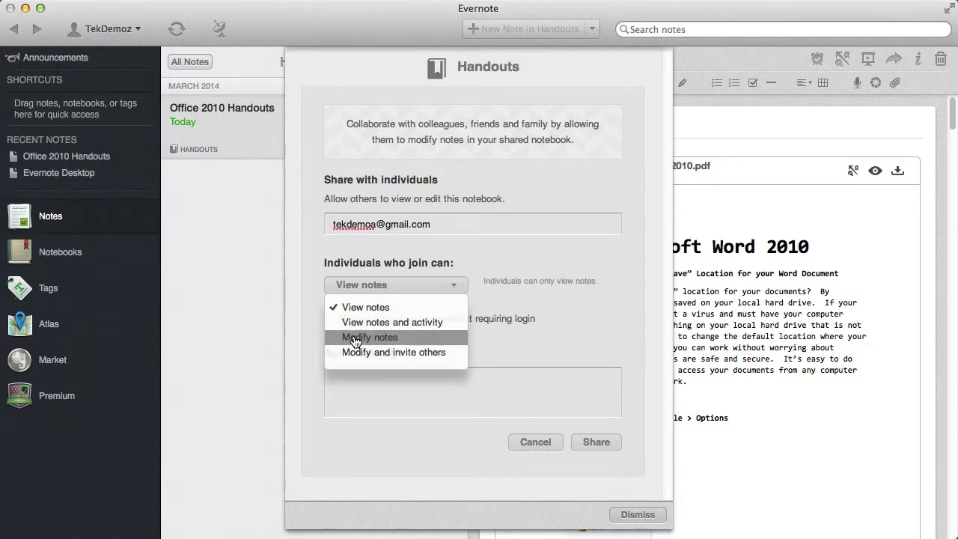
click(354, 338)
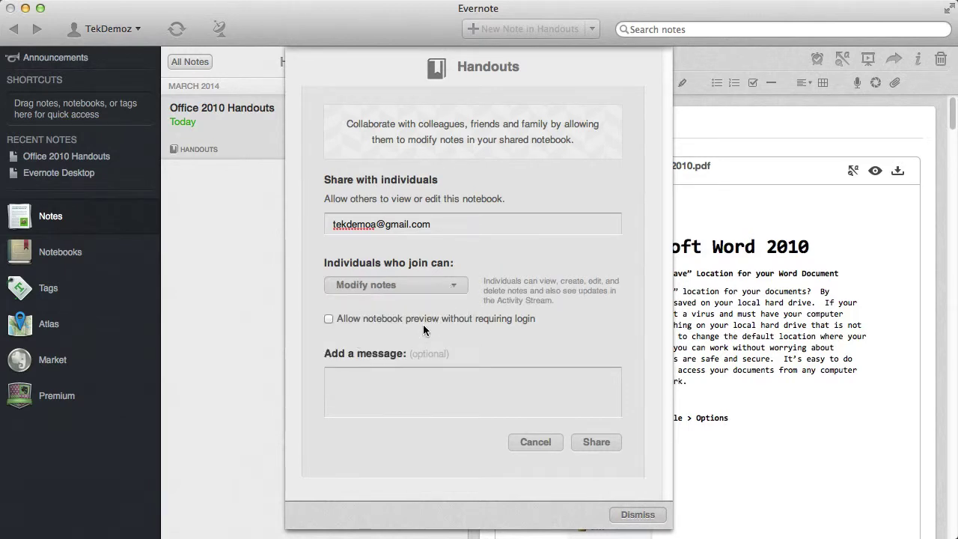
click(329, 320)
click(329, 321)
click(330, 320)
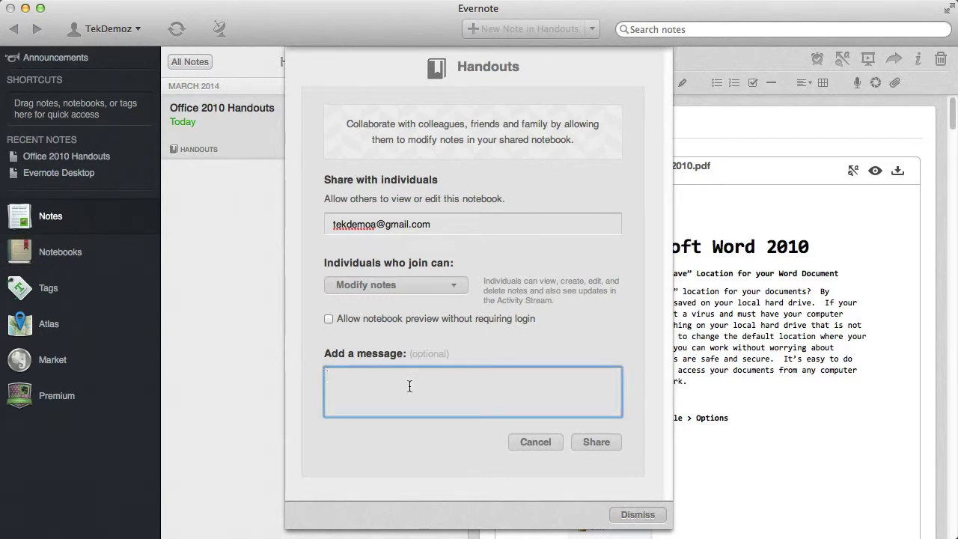
- Add the message 'Here are the Office Handouts', send the invitation and dismiss the confirmation
text(Here are the Offic)
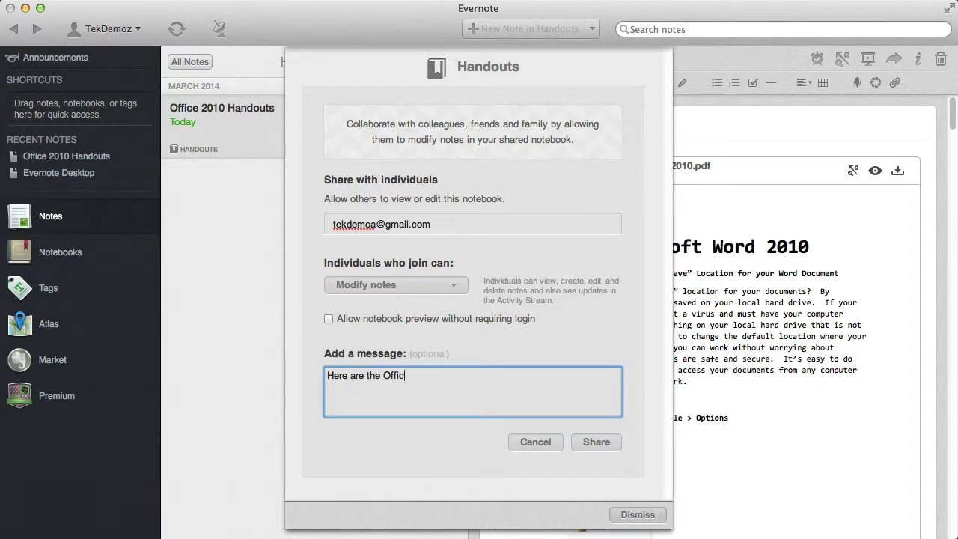
text(e Handouts)
click(582, 443)
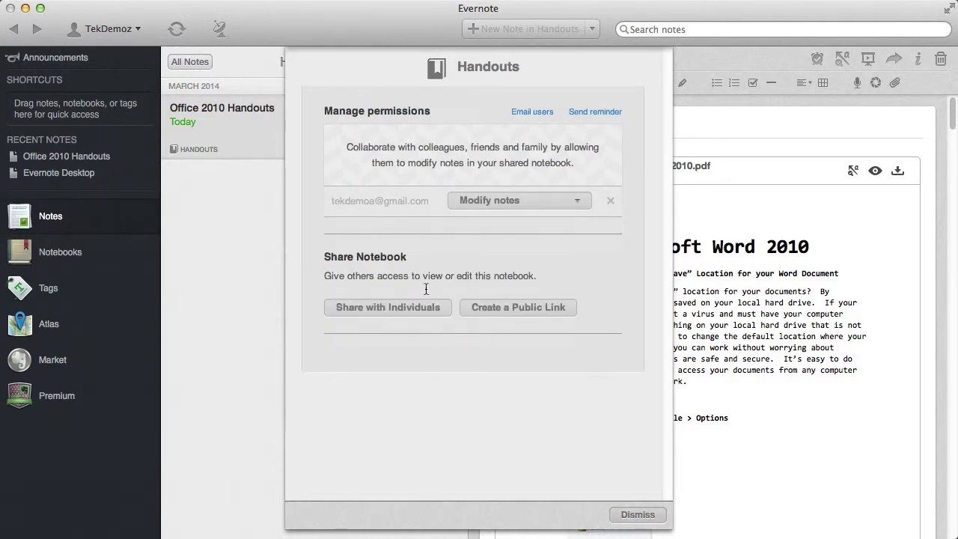
click(645, 516)
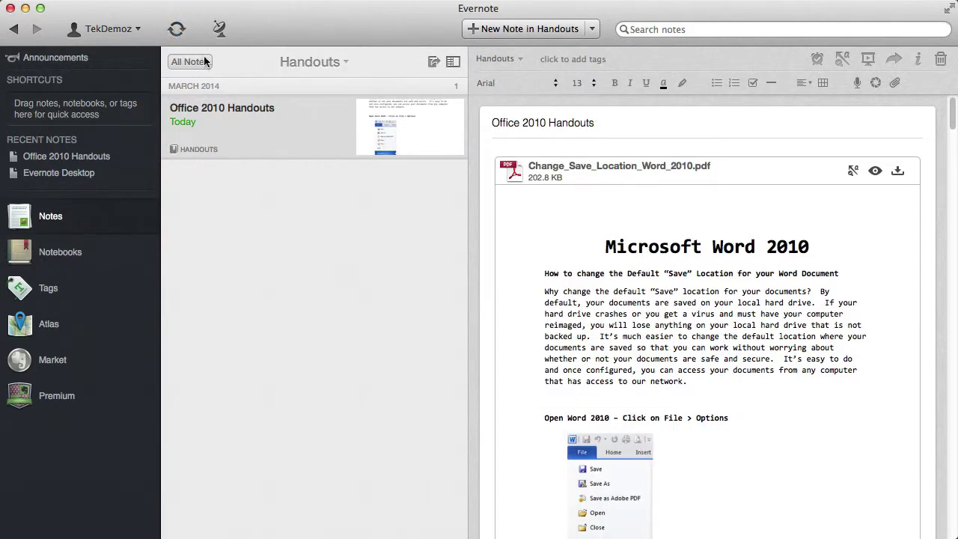
- Sync Evernote, then open the Handouts invitation email in Gmail down to its Open Notebook link
click(177, 31)
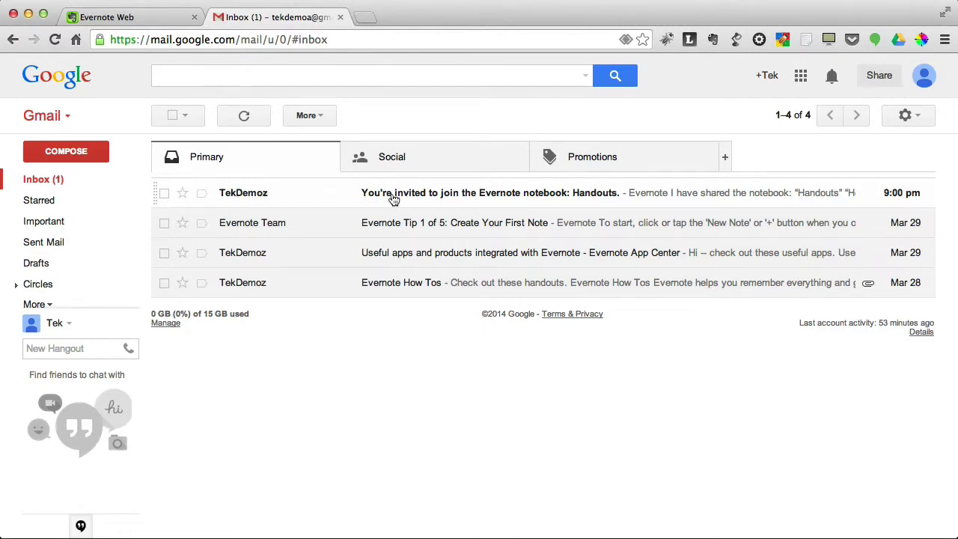
click(392, 193)
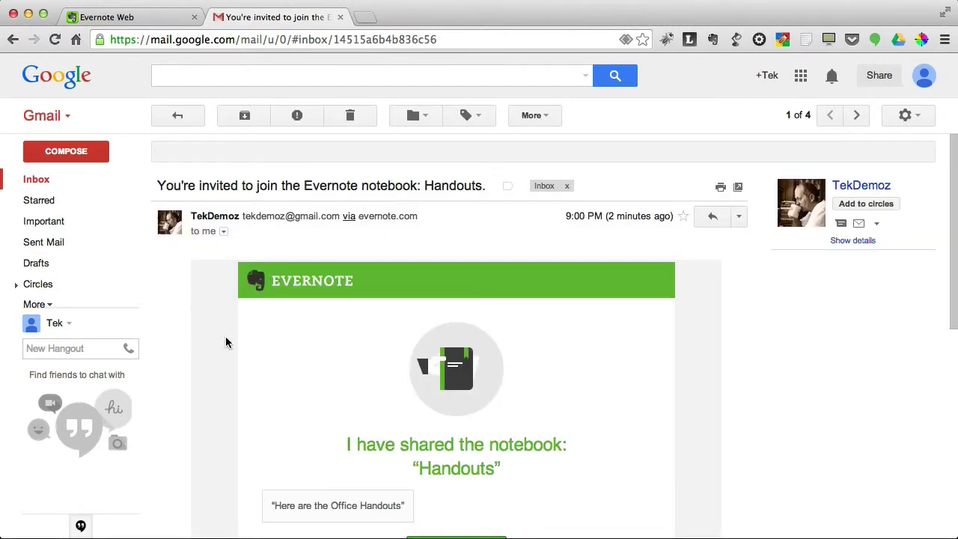
scroll(213, 333, down, 3)
scroll(213, 333, down, 3)
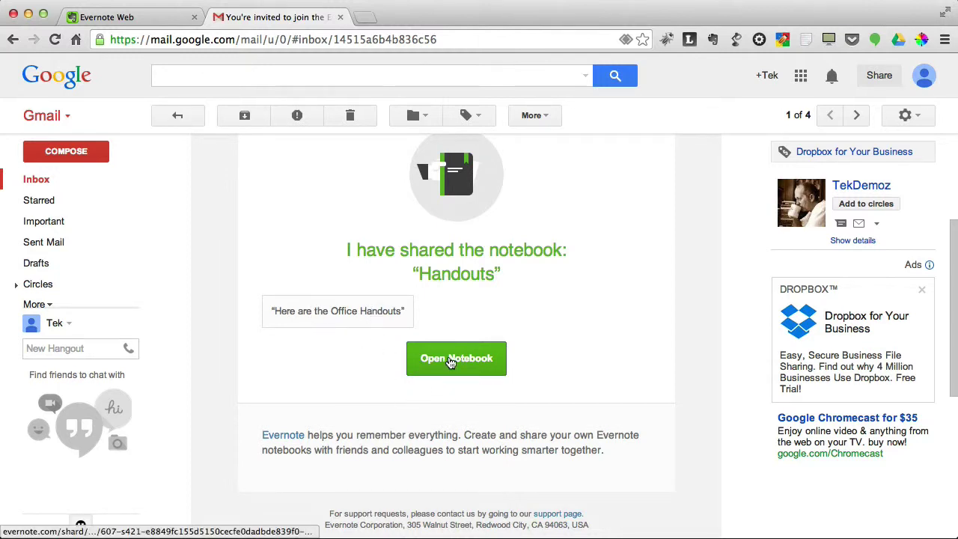
- Join the Handouts notebook, preview the Change_Save_Location_Word_2010 PDF, then close both tabs
click(457, 359)
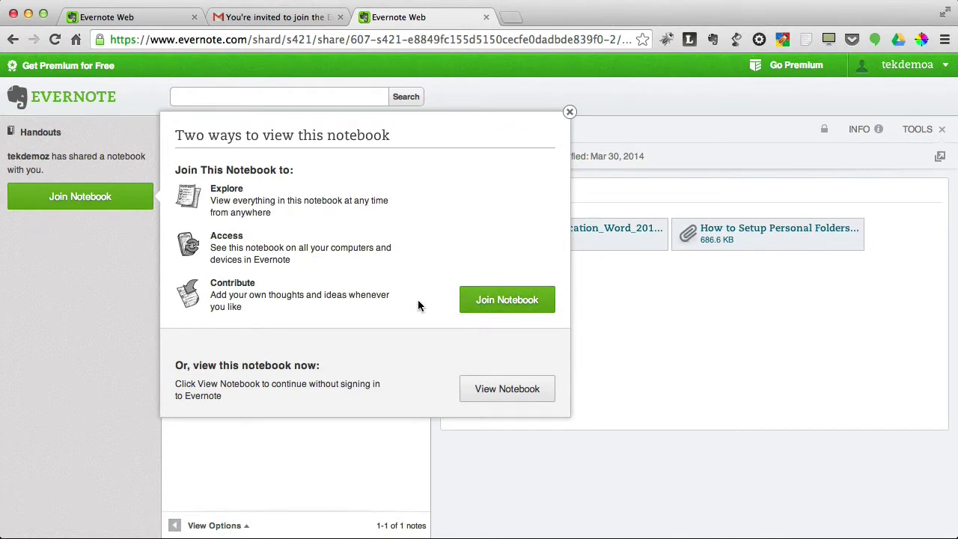
click(504, 302)
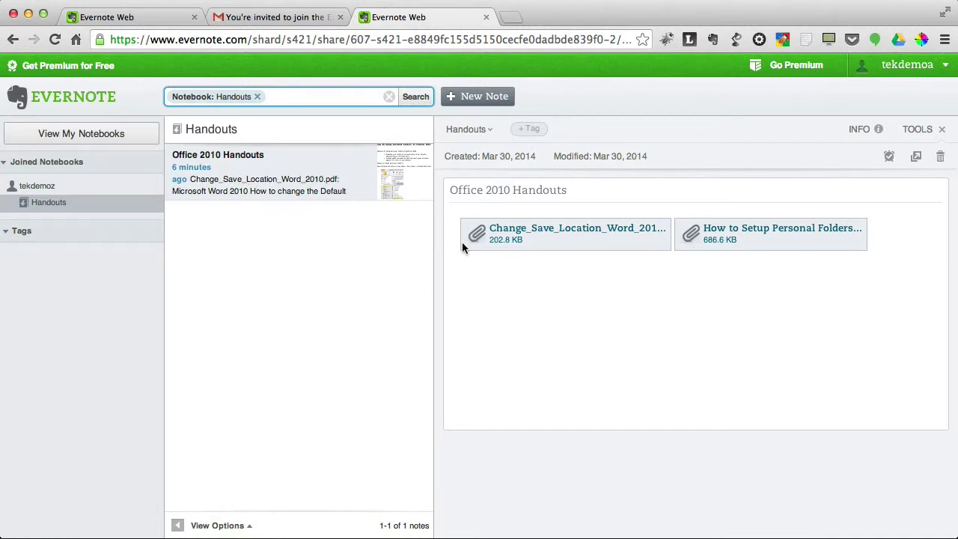
click(526, 232)
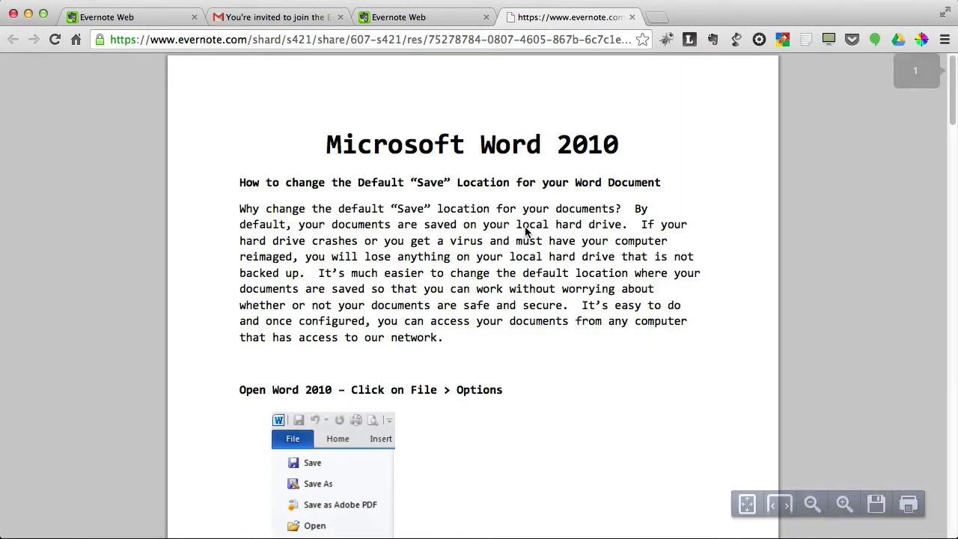
scroll(569, 217, down, 2)
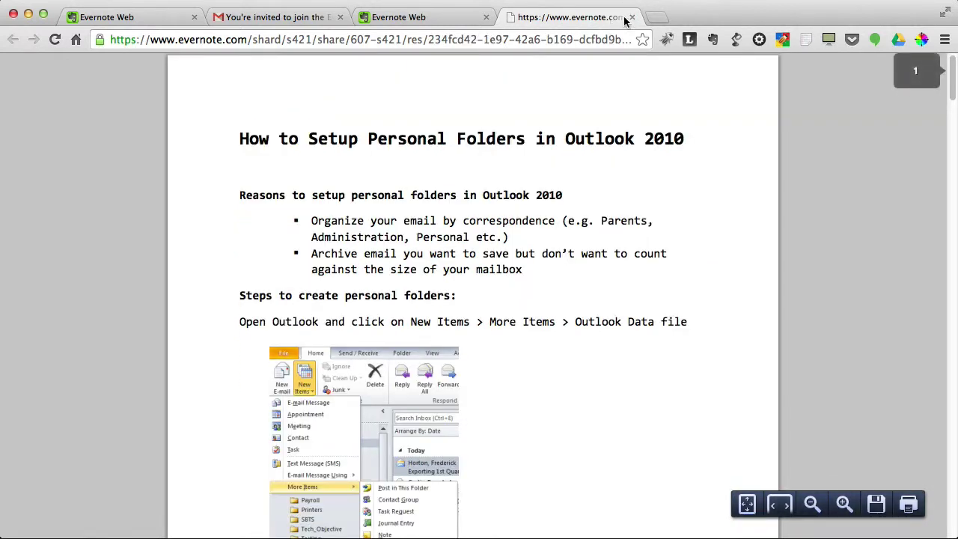
click(632, 17)
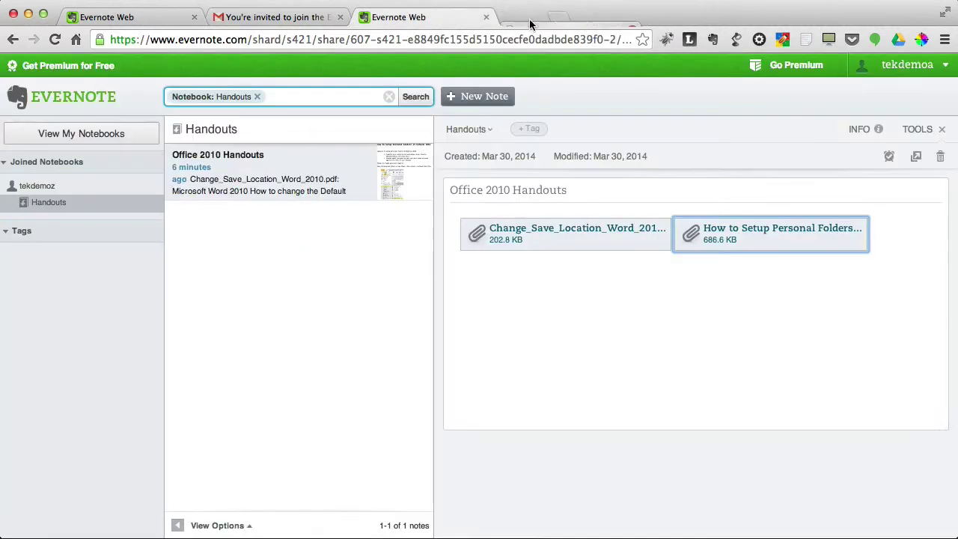
click(486, 17)
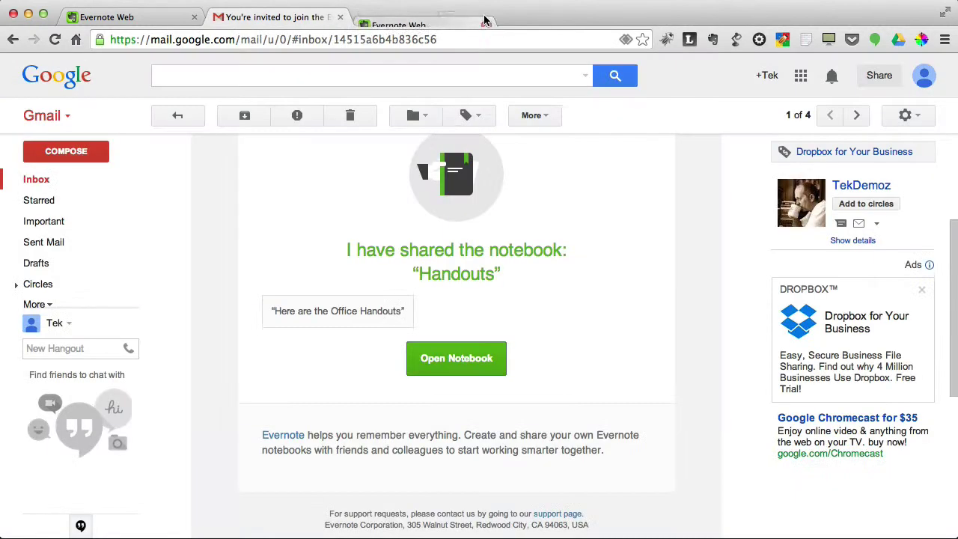
- Reload Evernote Web and check that Handouts is listed under Joined Notebooks
click(112, 17)
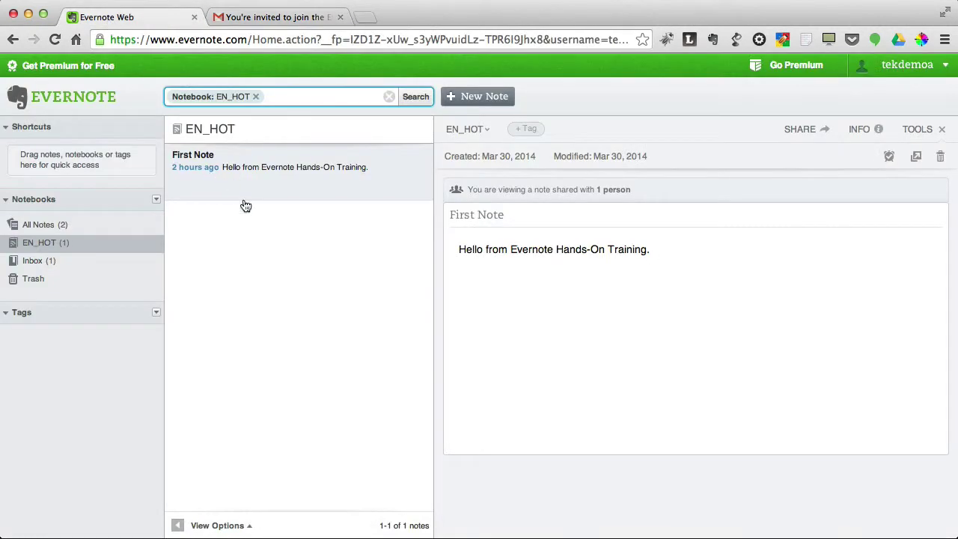
click(54, 39)
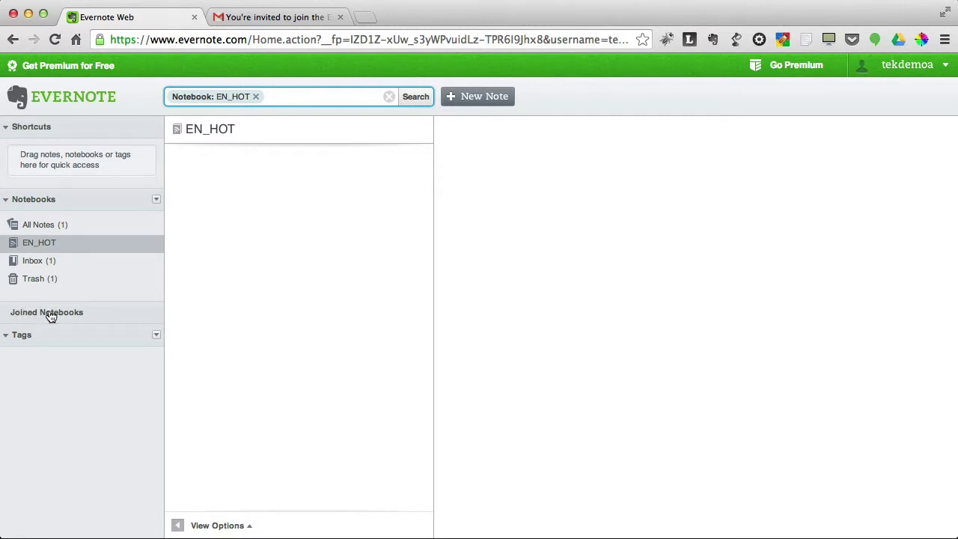
click(52, 314)
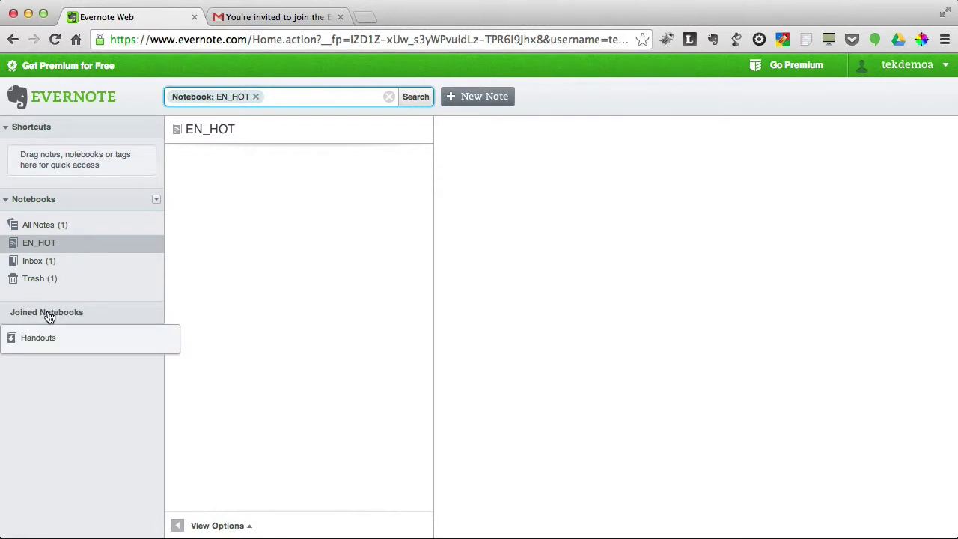
click(101, 312)
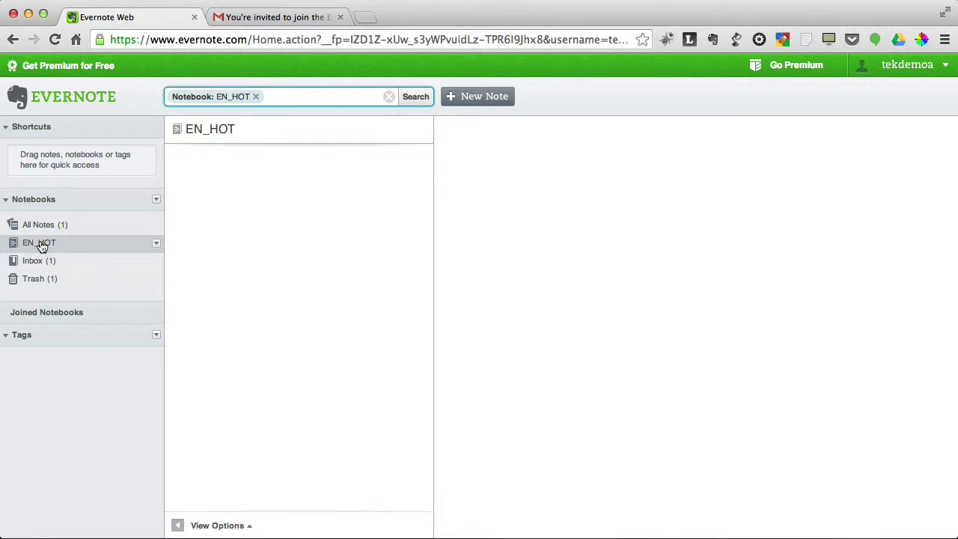
- Create a 'Dragon Handout' note in EN_HOT stating a Dragon Naturally Speaking course is needed
click(470, 101)
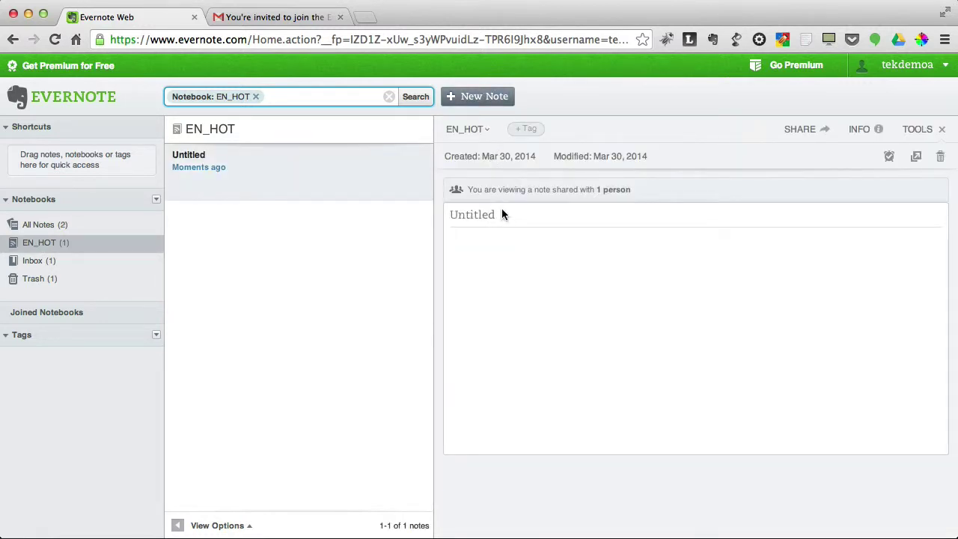
click(502, 214)
text(Dragon Handou)
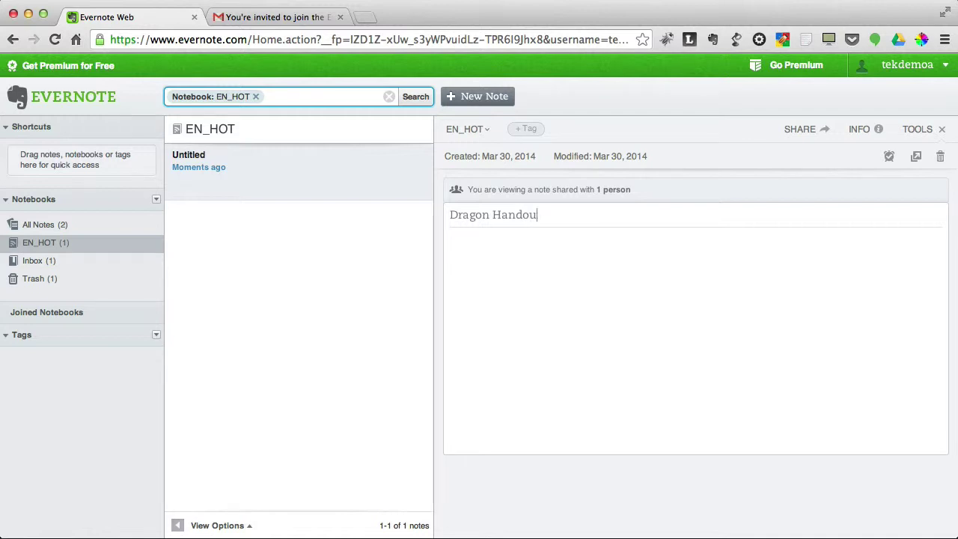
text(ntt)
click(474, 317)
text(We need to create a course on Dragon Naturally Speaking.  Here is a handout.)
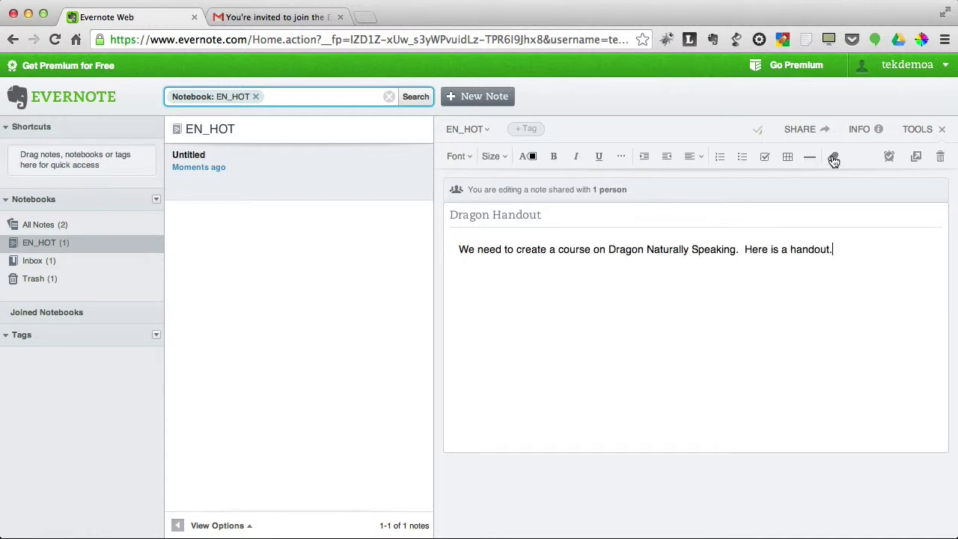
- Upload Dragon_Dictate_CheatSheat.pdf from the computer as an attachment to the note
click(833, 158)
click(342, 312)
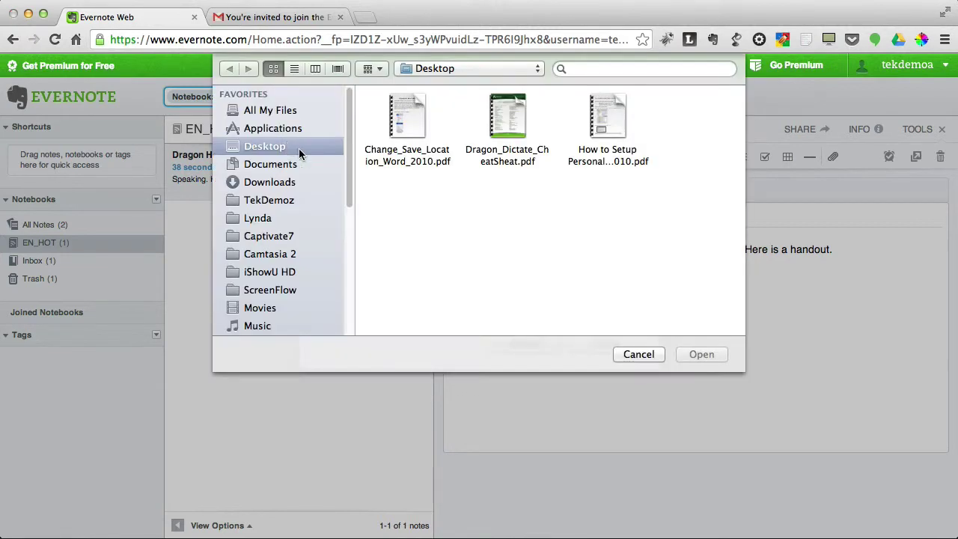
click(515, 120)
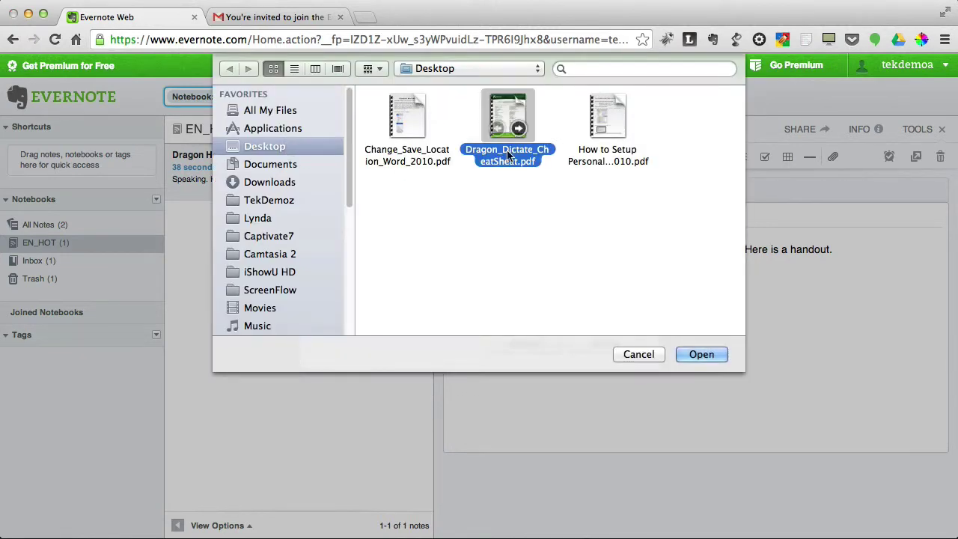
click(677, 354)
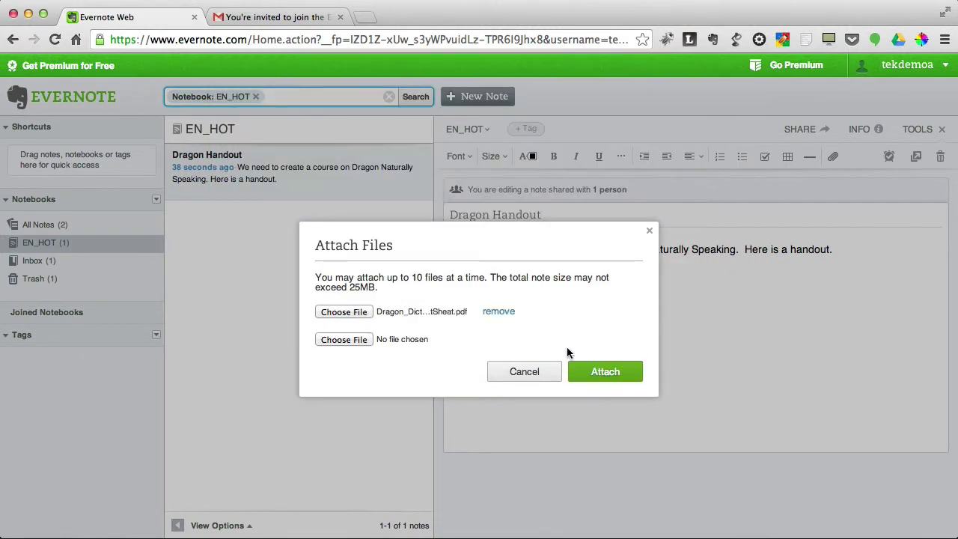
click(603, 374)
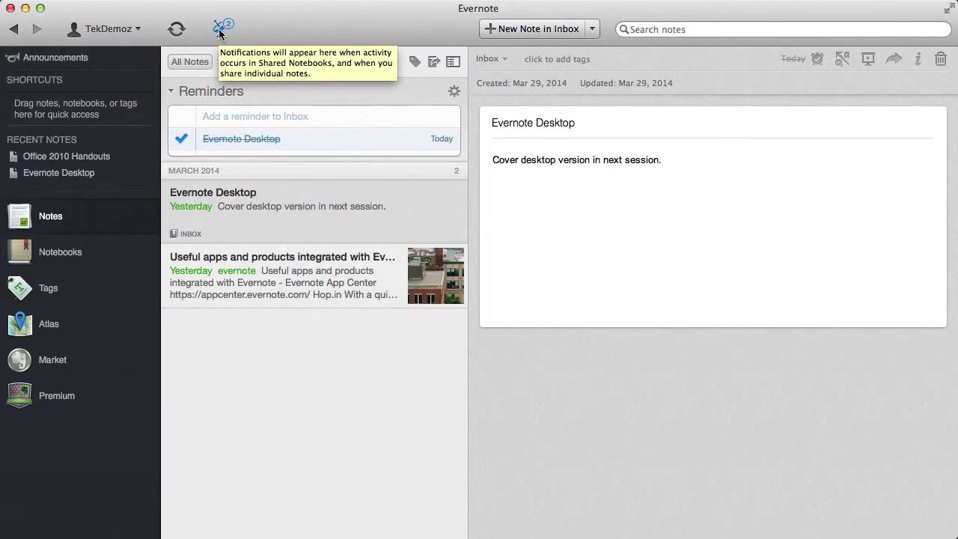
- Open the 'Dragon Handout was added to EN_HOT' Work Chat notification to view the note
click(220, 30)
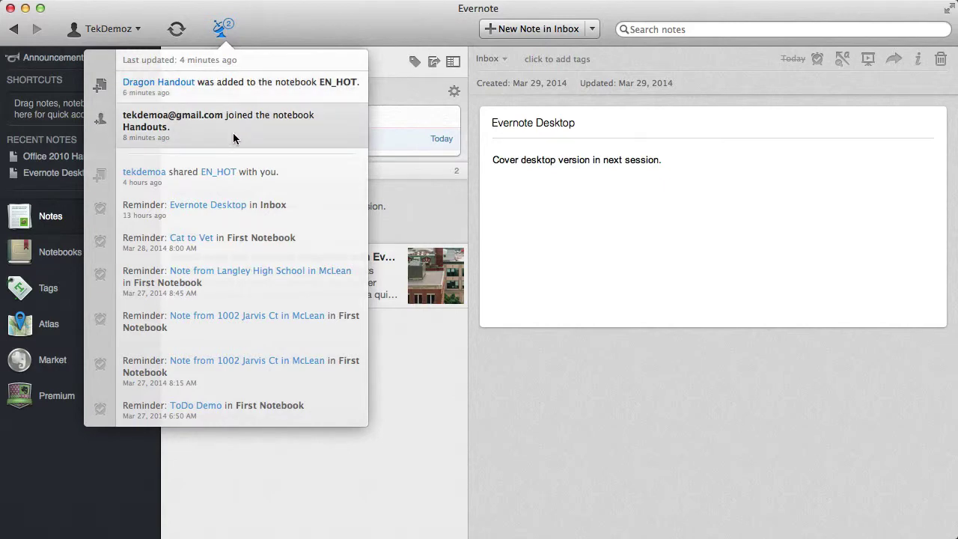
click(188, 87)
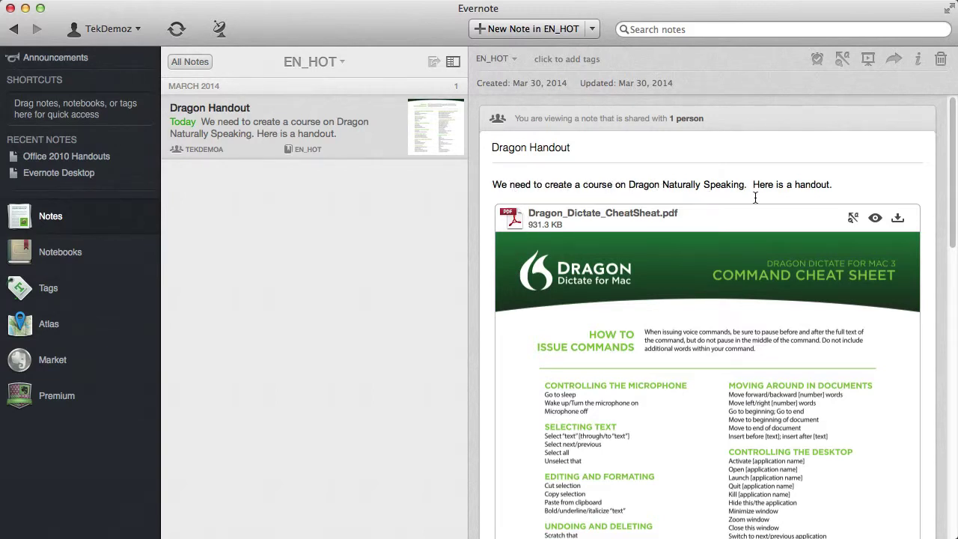
scroll(649, 291, down, 2)
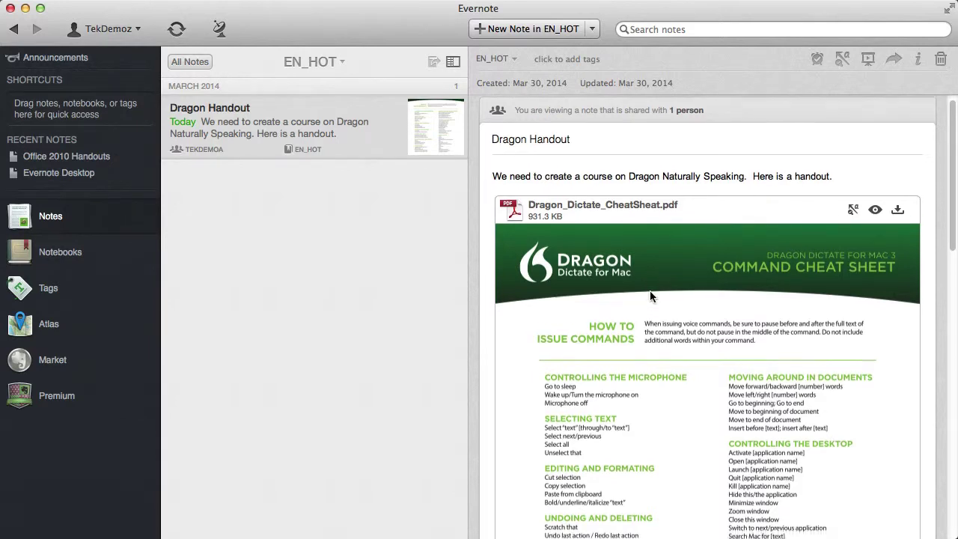
scroll(649, 295, down, 1)
scroll(649, 294, up, 1)
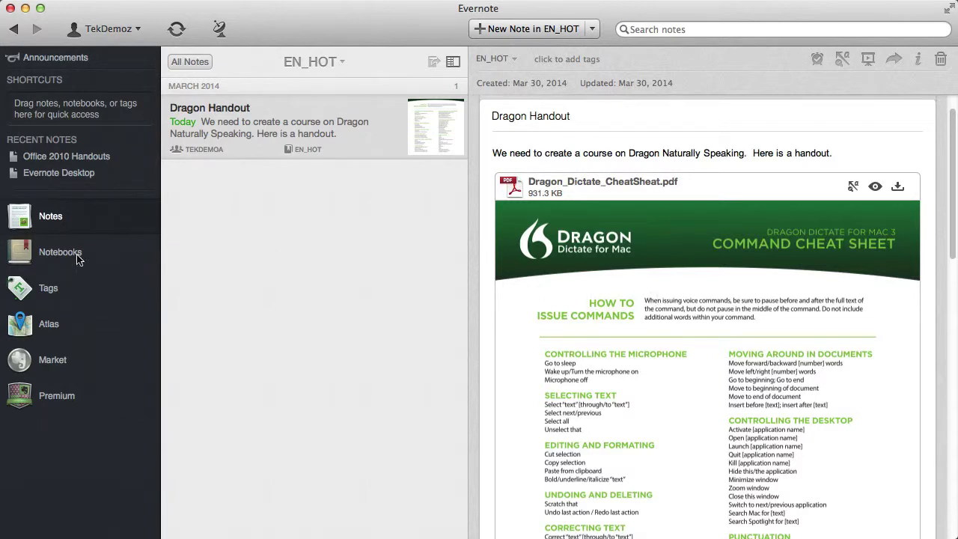
- Show the Notebooks grid, where EN_HOT and Handouts appear as shared notebooks with one note each
click(48, 254)
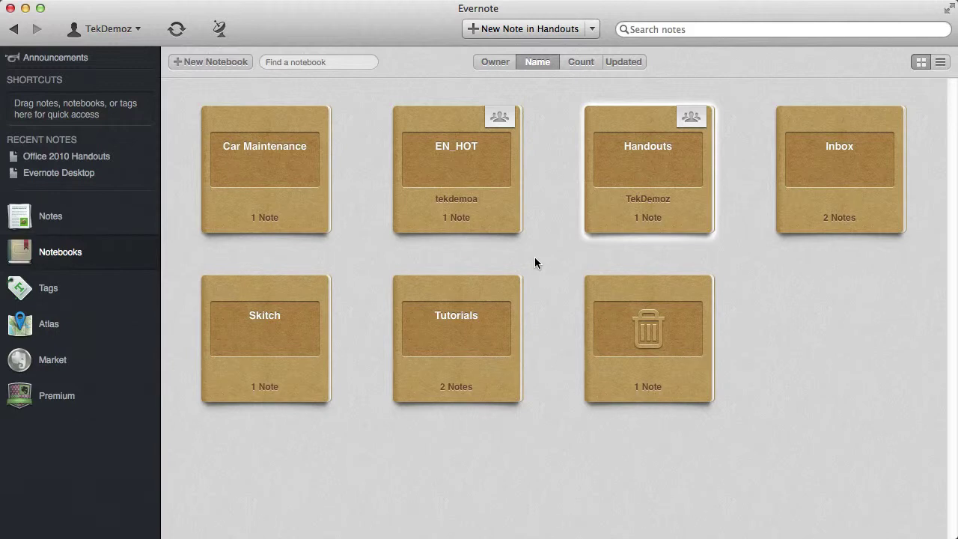
- Put the Tutorials notebook into a new notebook stack
right_click(460, 287)
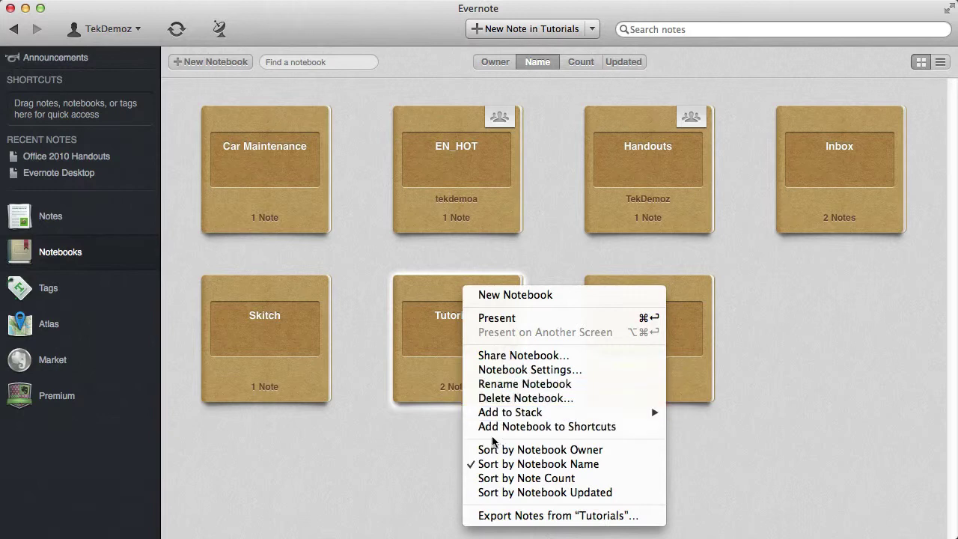
mouse_move(490, 417)
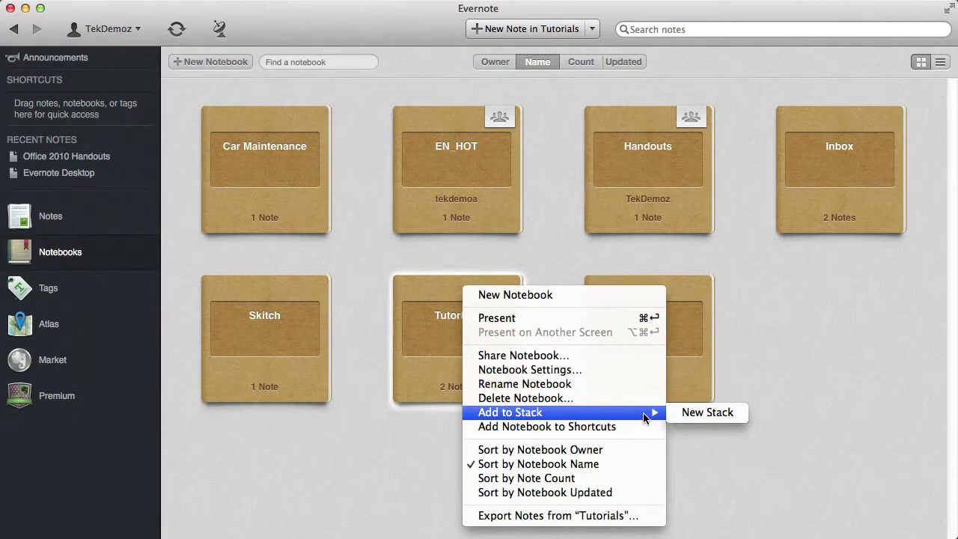
click(704, 413)
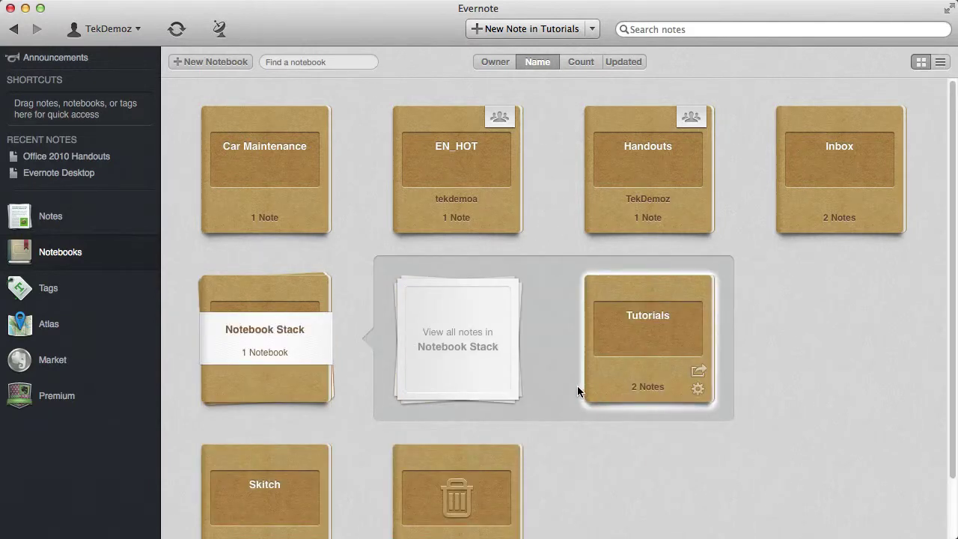
click(362, 288)
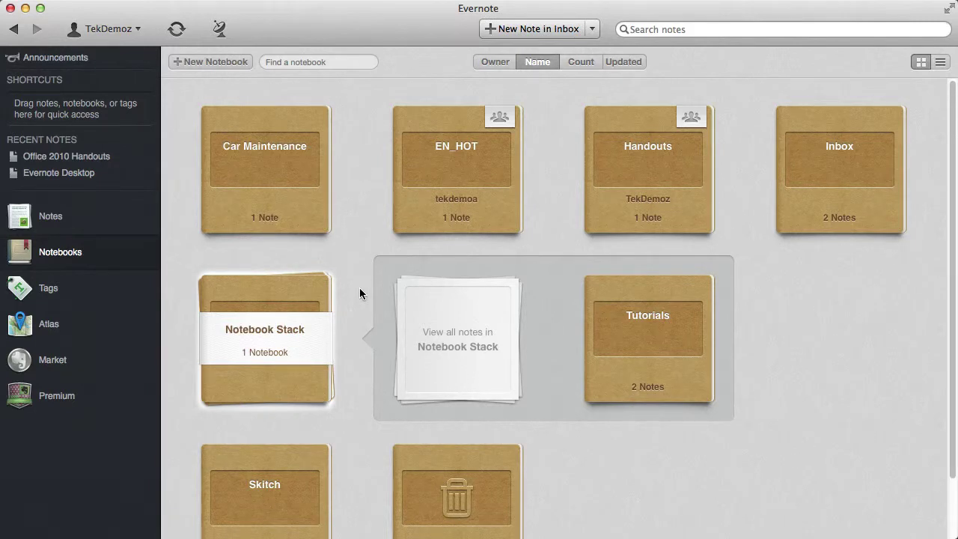
- Rename the new stack to 'Training'
right_click(249, 327)
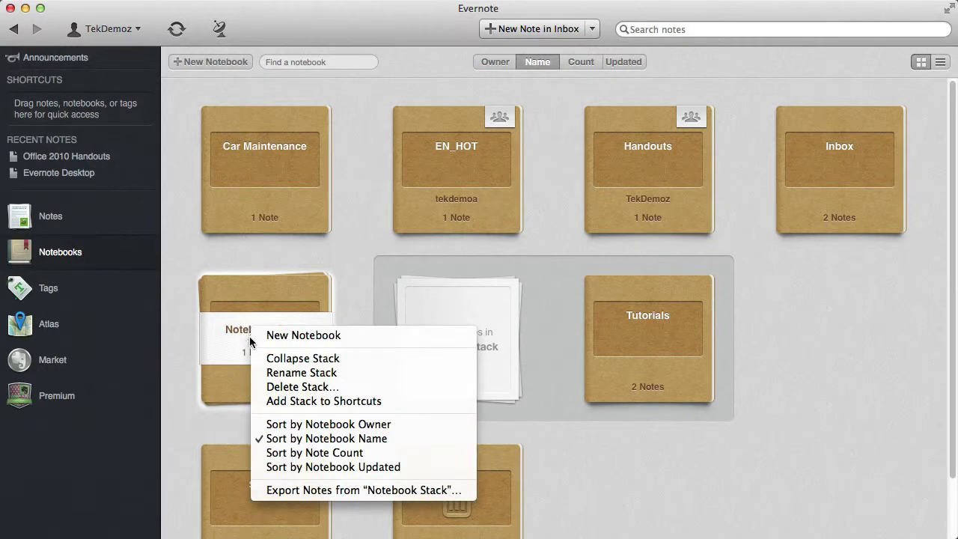
click(289, 371)
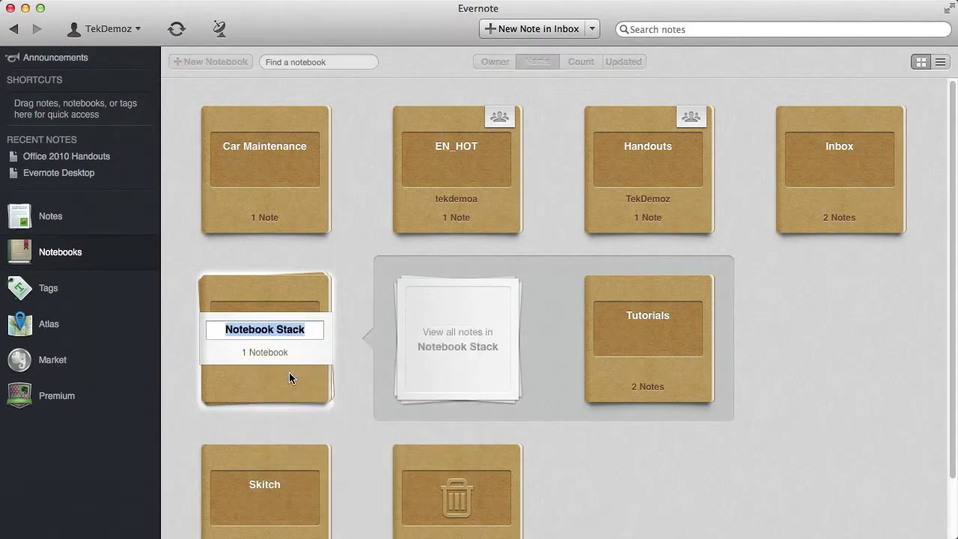
text(Training)
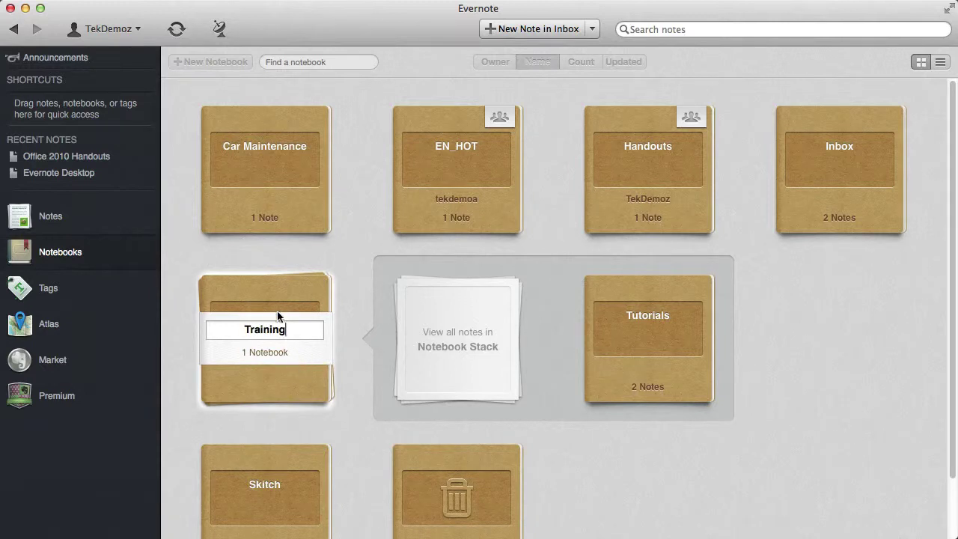
click(185, 241)
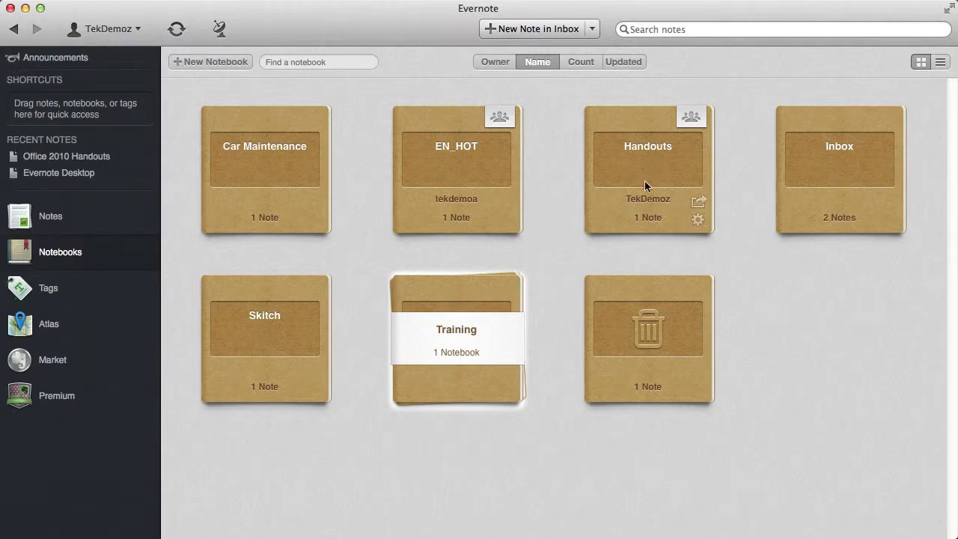
- Drag the Handouts notebook into the Training stack
right_click(612, 200)
mouse_move(631, 329)
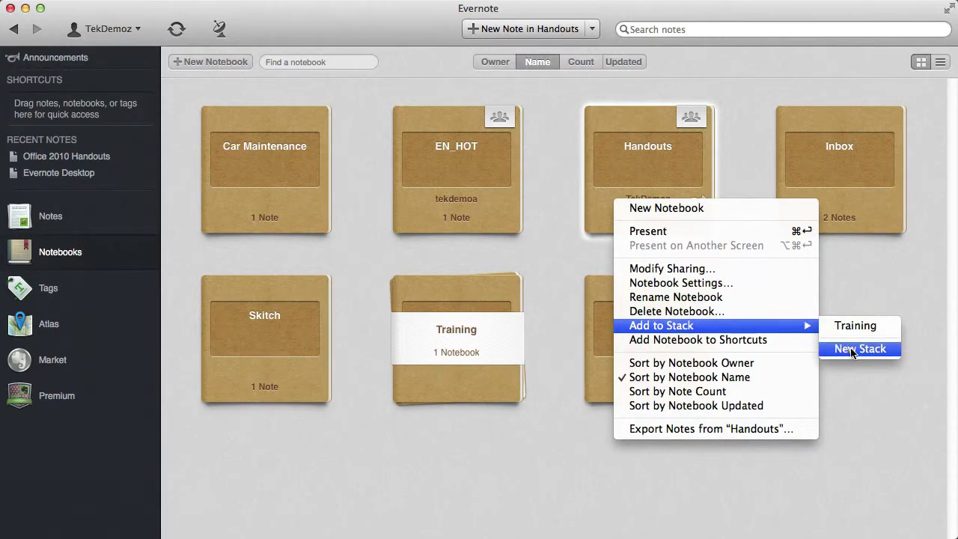
click(844, 278)
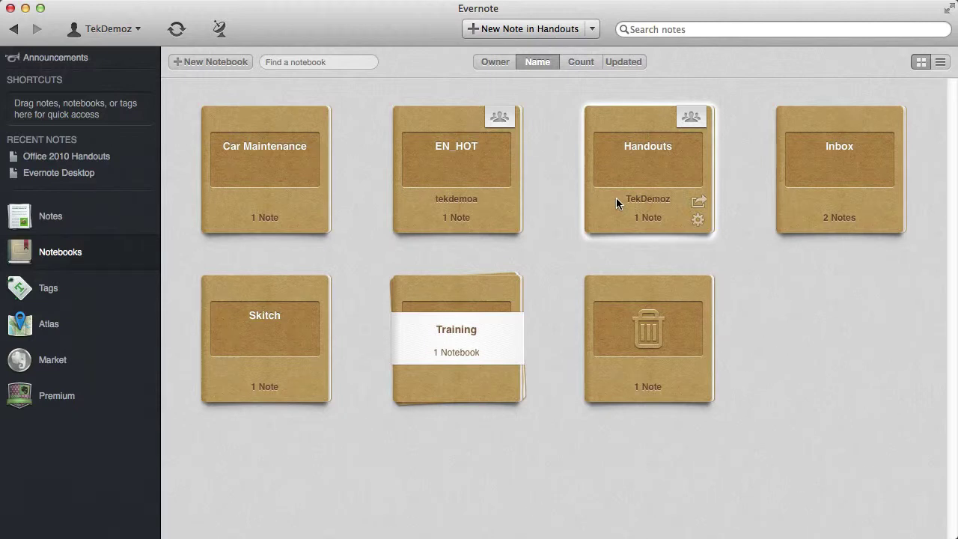
drag(616, 197, 427, 365)
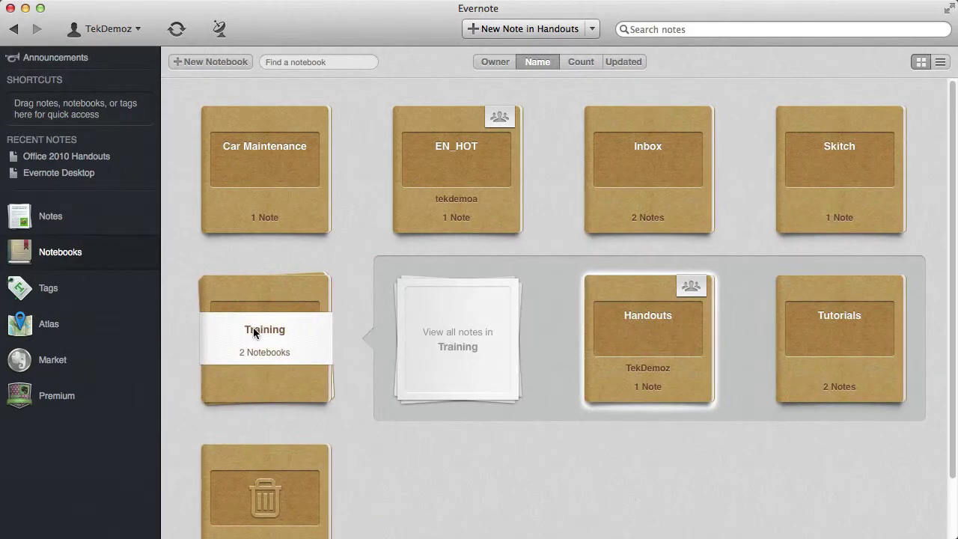
- Collapse and re-expand the Training stack to show Handouts and Tutorials
click(435, 456)
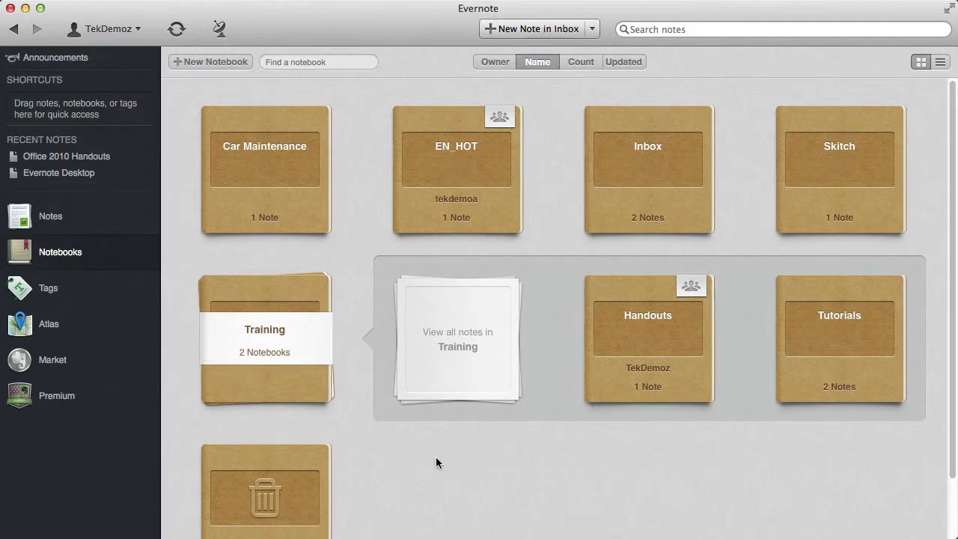
click(241, 331)
click(244, 330)
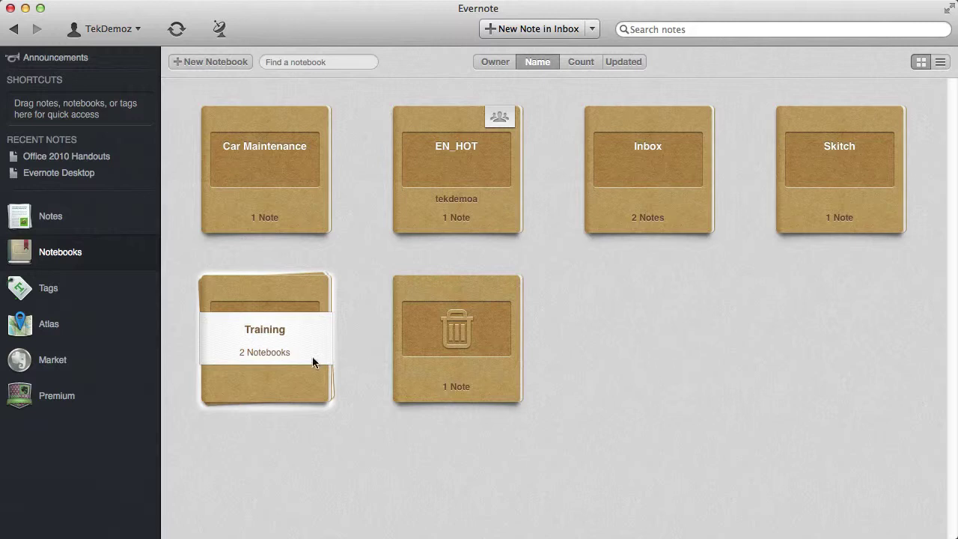
click(267, 336)
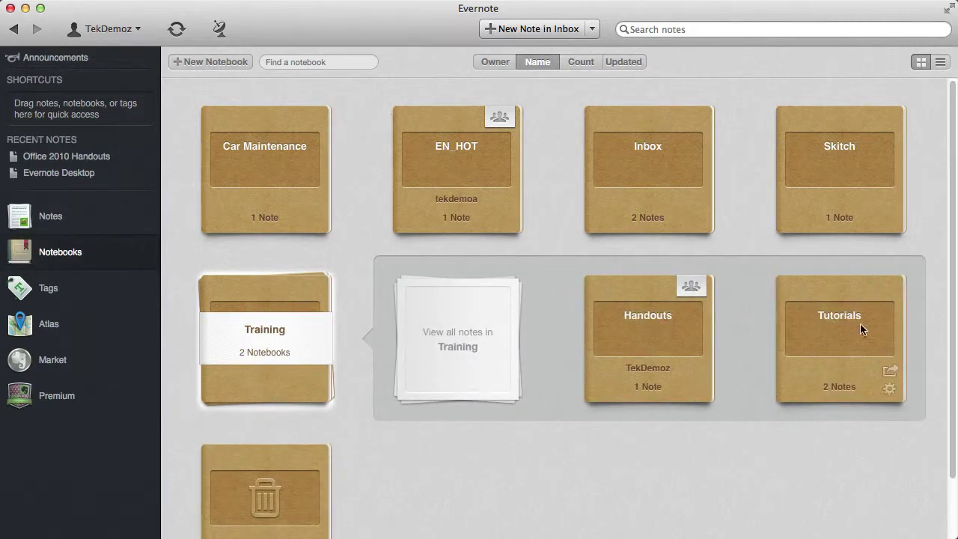